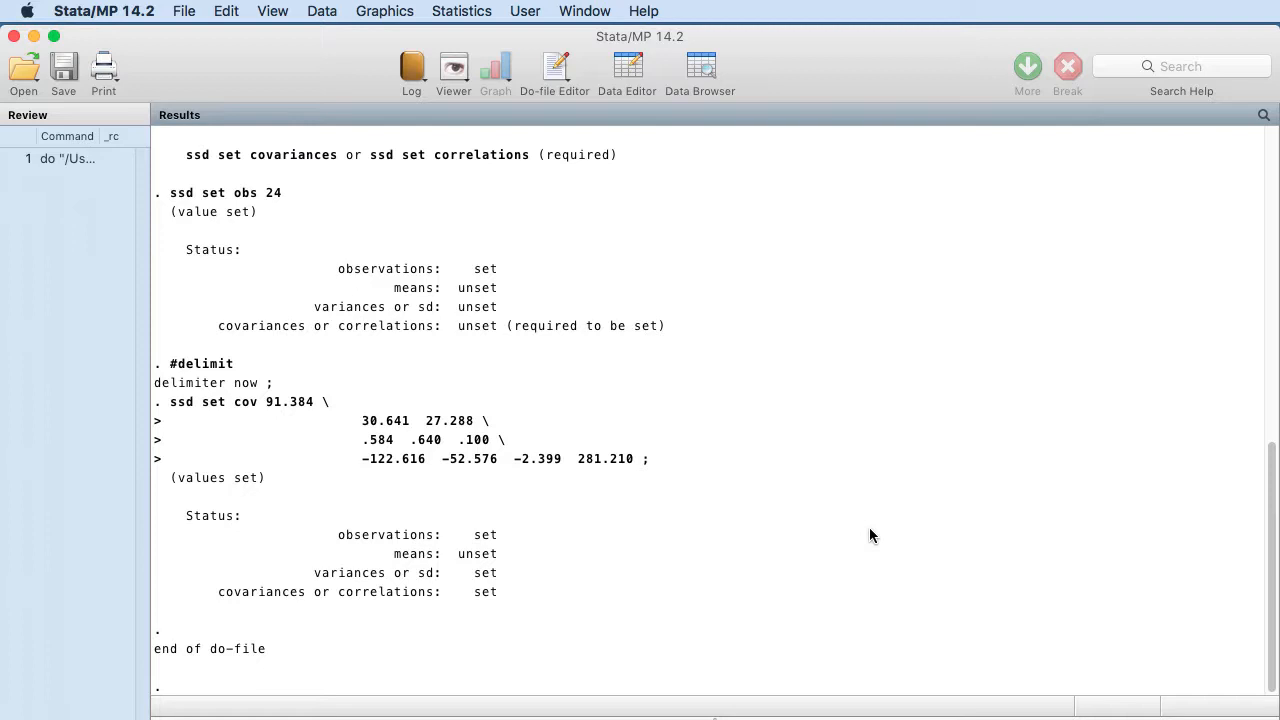
Step: Open the SEM model building and estimation window and move it so its whole canvas and details area are in view
{"action": "left_click", "coordinate": [450, 12]}
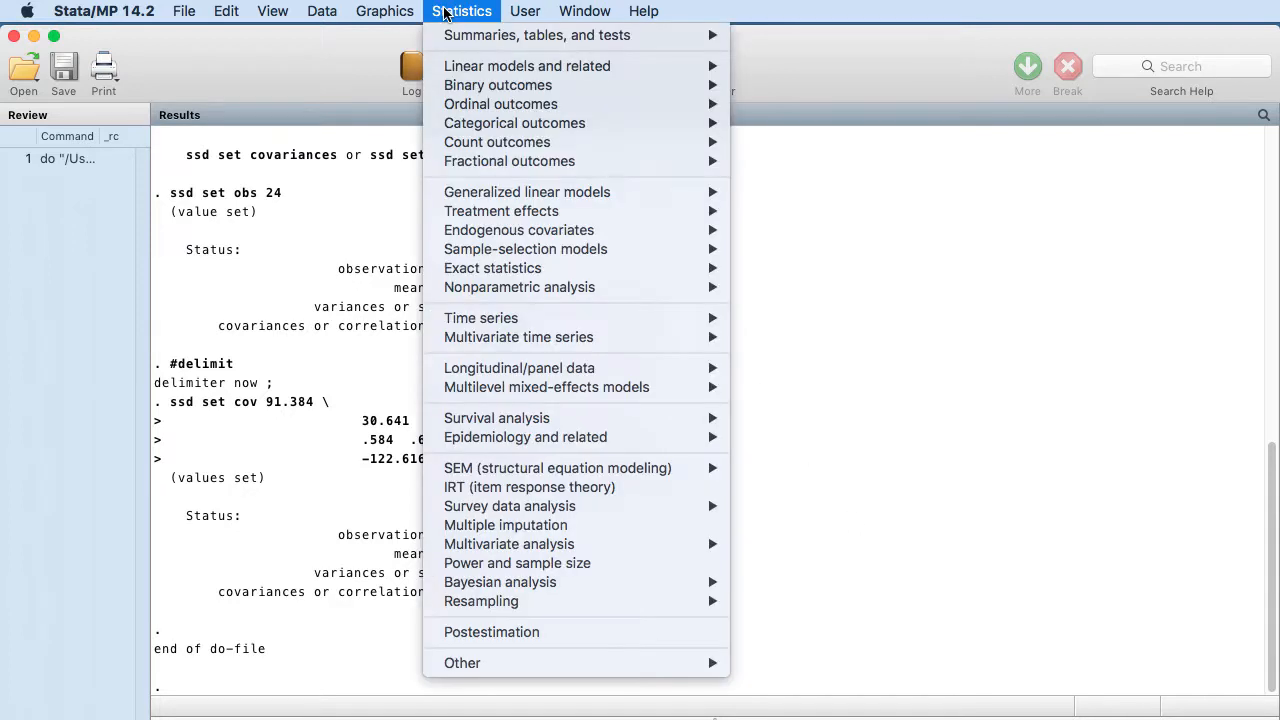
{"action": "mouse_move", "coordinate": [473, 468]}
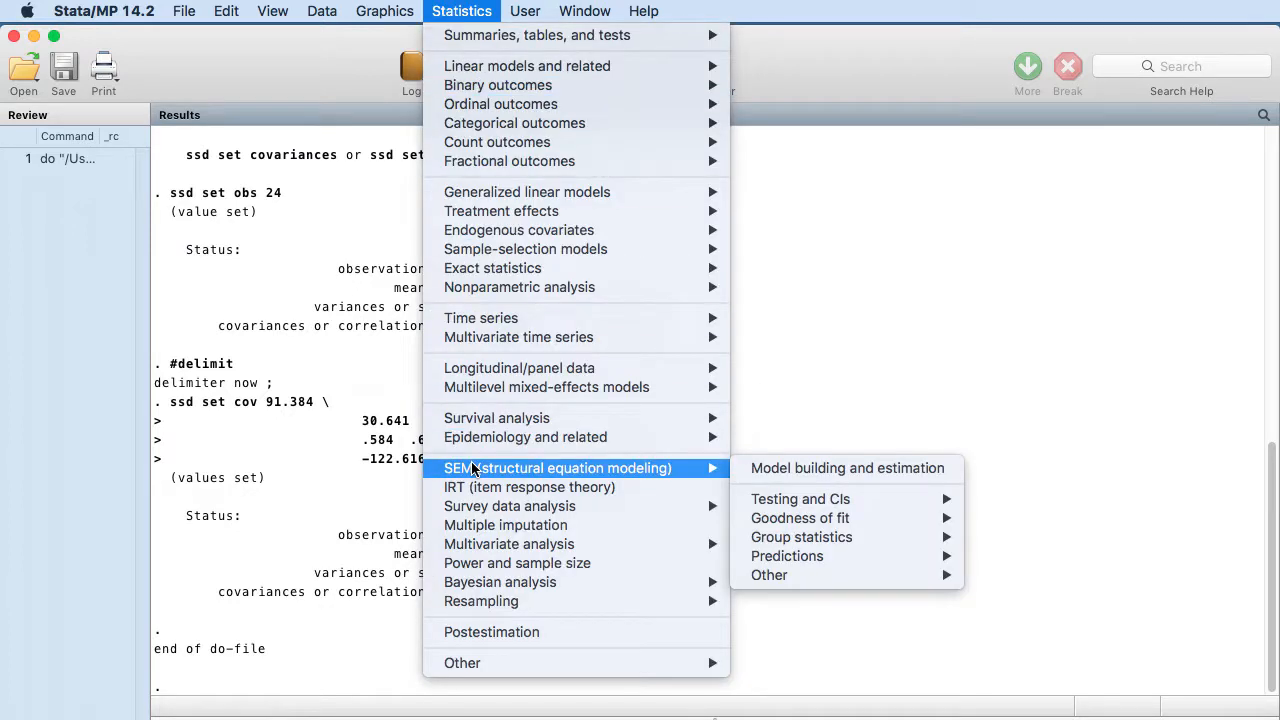
{"action": "left_click", "coordinate": [806, 470]}
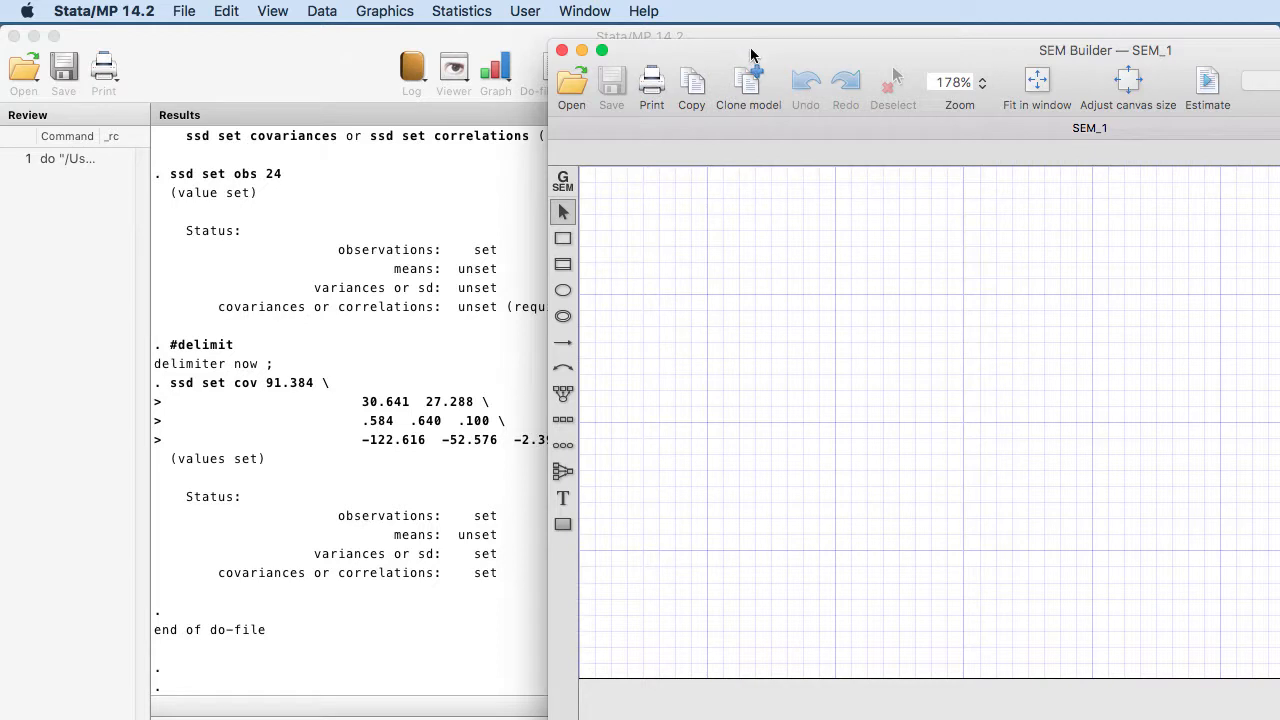
{"action": "left_click_drag", "start_coordinate": [752, 54], "coordinate": [315, 55]}
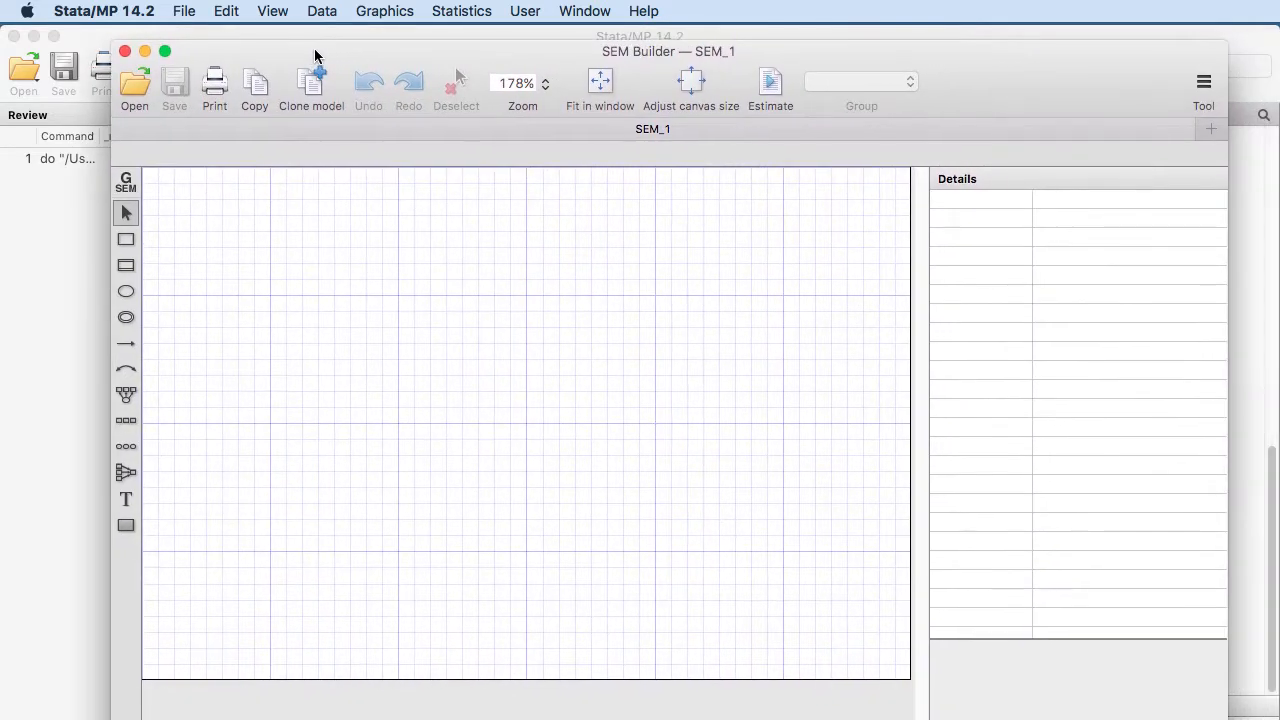
Step: Place four observed-variable boxes on the canvas: three stacked in a column and one to the right of them
{"action": "left_click", "coordinate": [126, 239]}
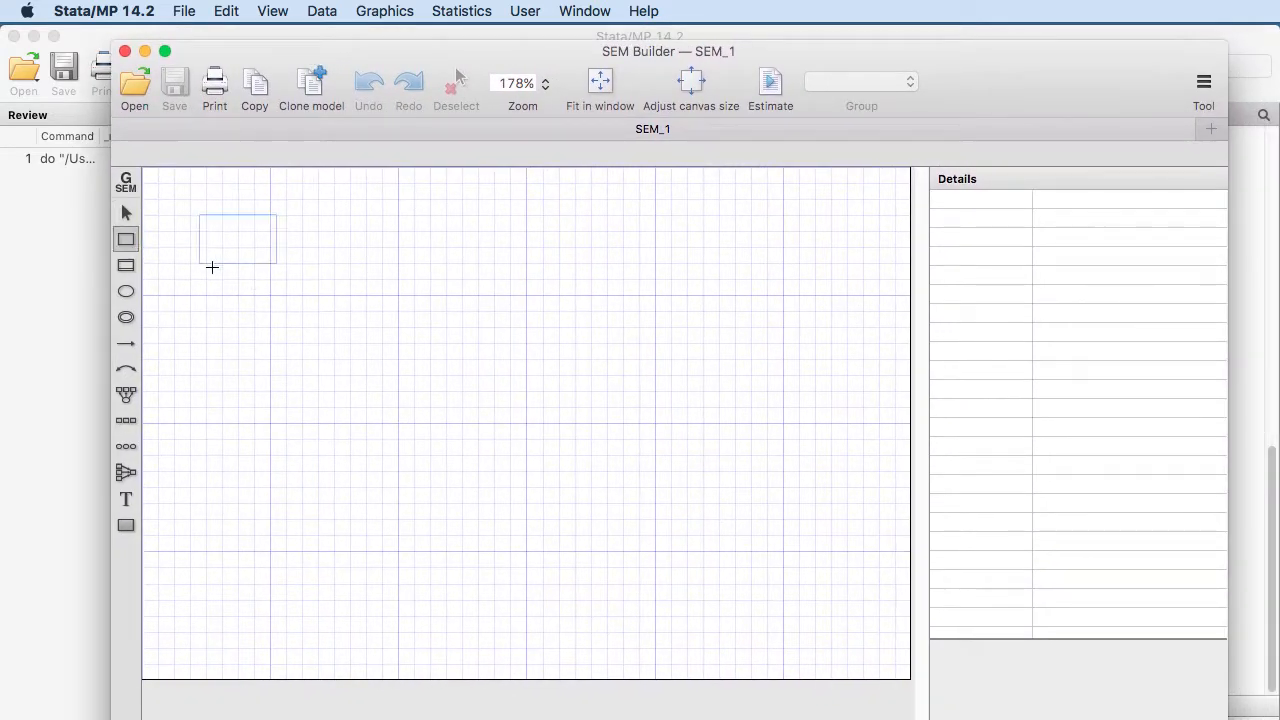
{"action": "left_click", "coordinate": [227, 289]}
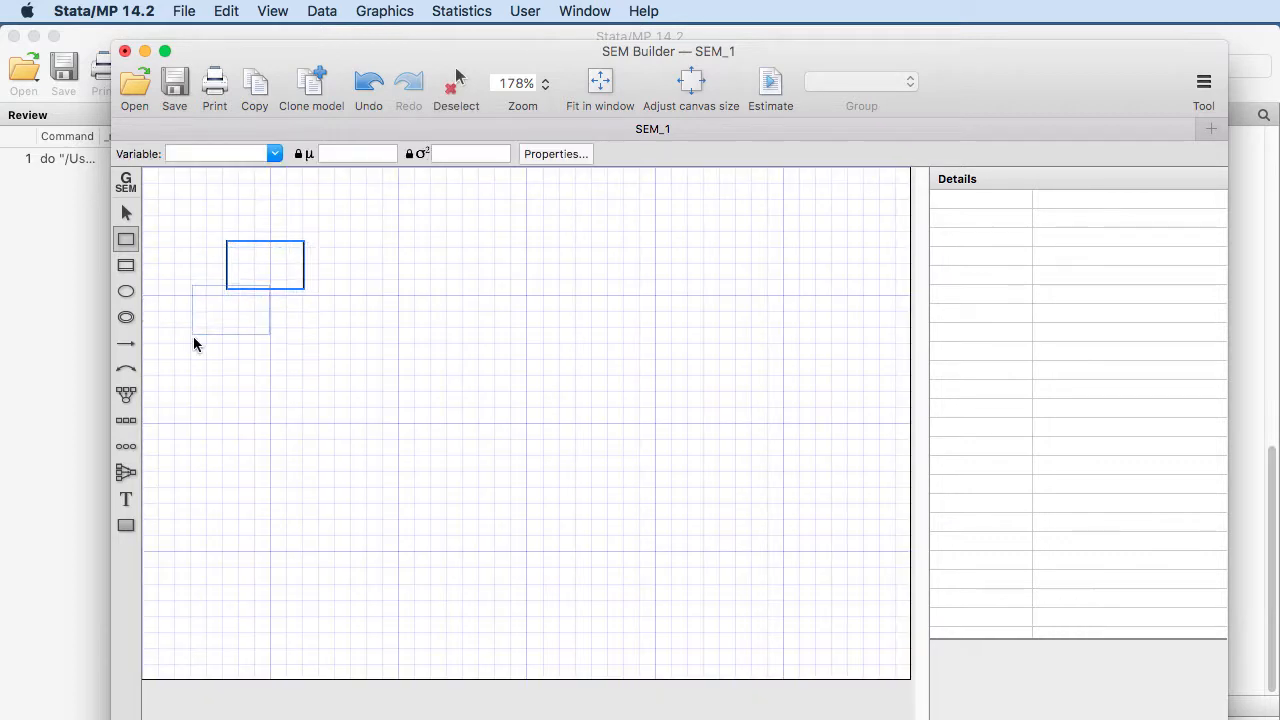
{"action": "left_click", "coordinate": [221, 385]}
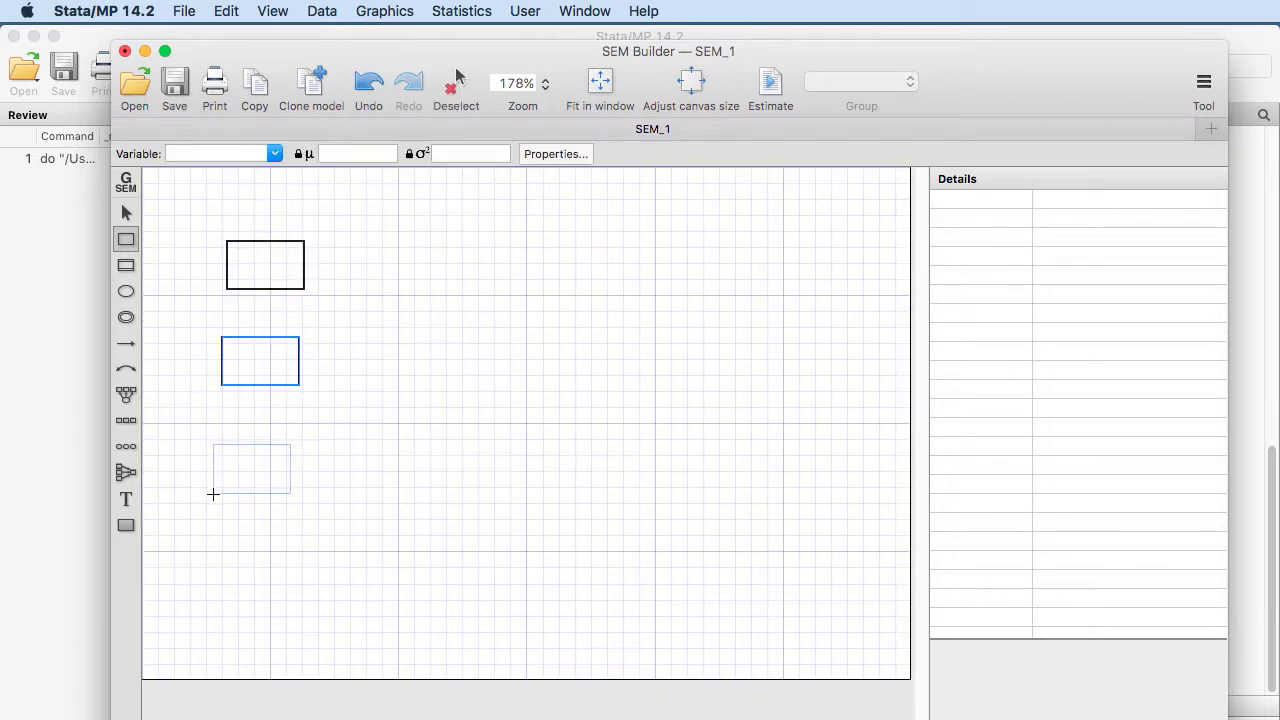
{"action": "left_click", "coordinate": [221, 490]}
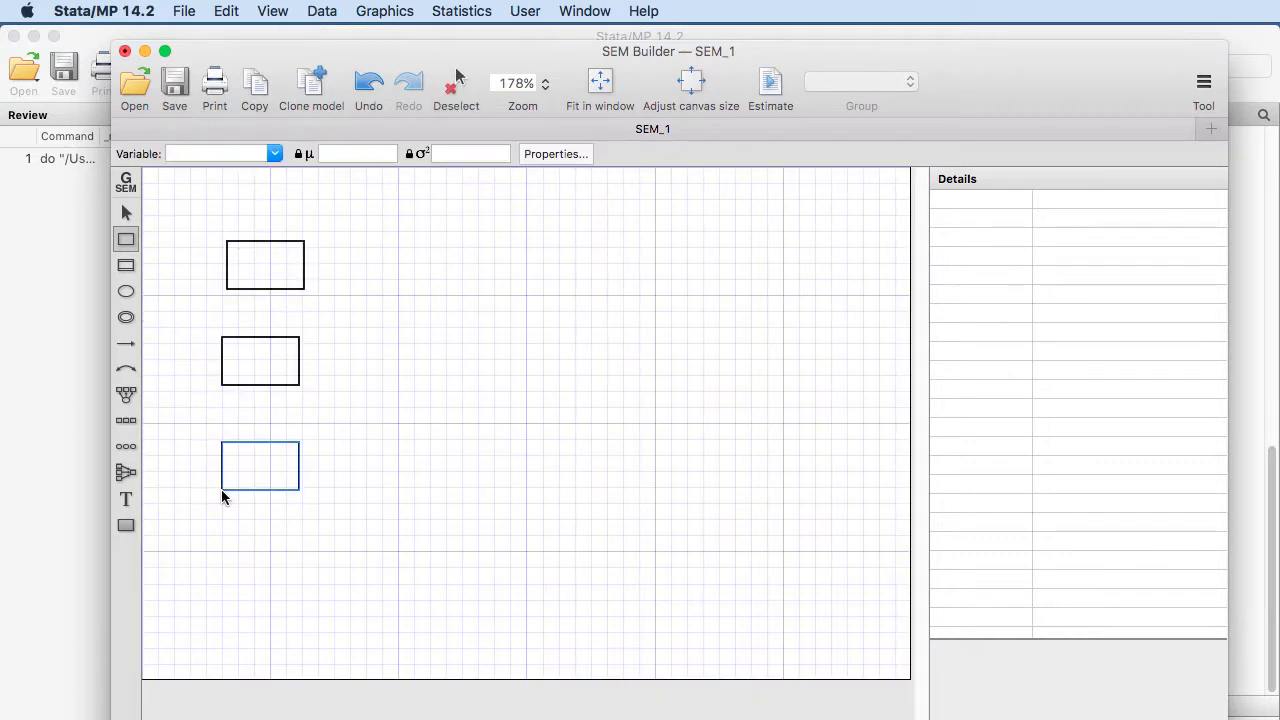
{"action": "left_click", "coordinate": [392, 360]}
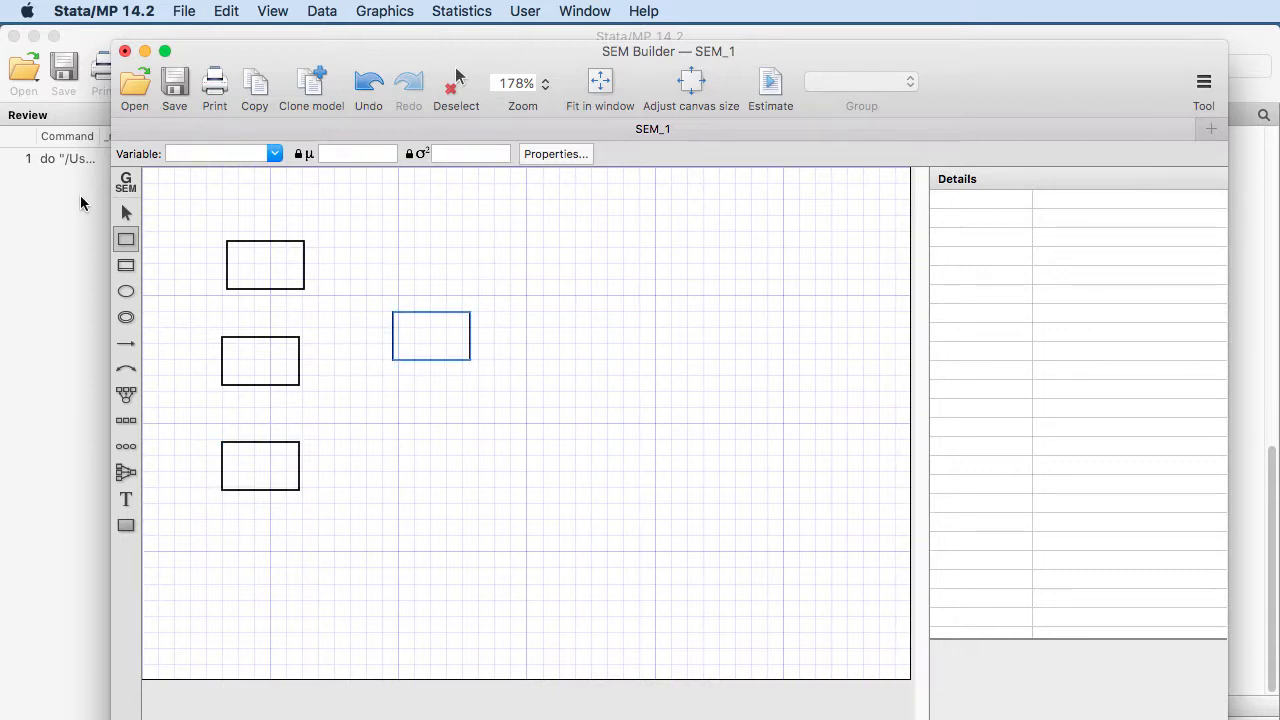
Step: Assign the variable age to the top box of the column
{"action": "left_click", "coordinate": [124, 212]}
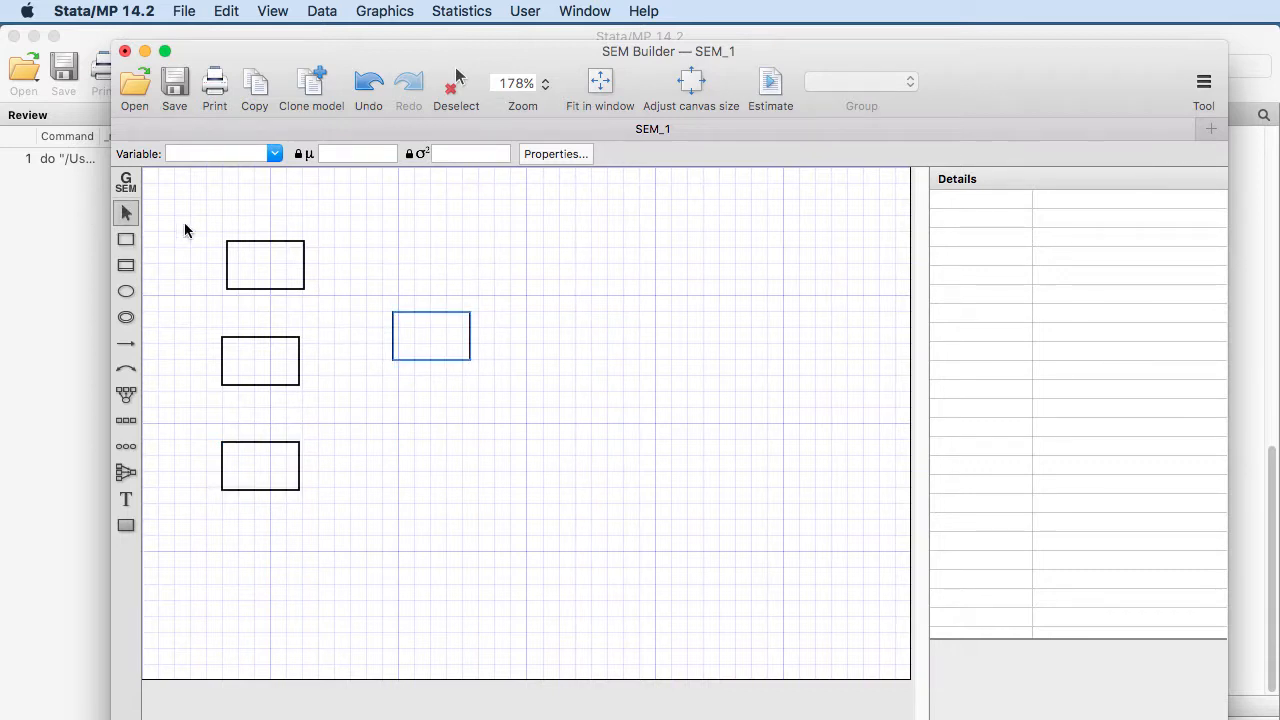
{"action": "double_click", "coordinate": [265, 263]}
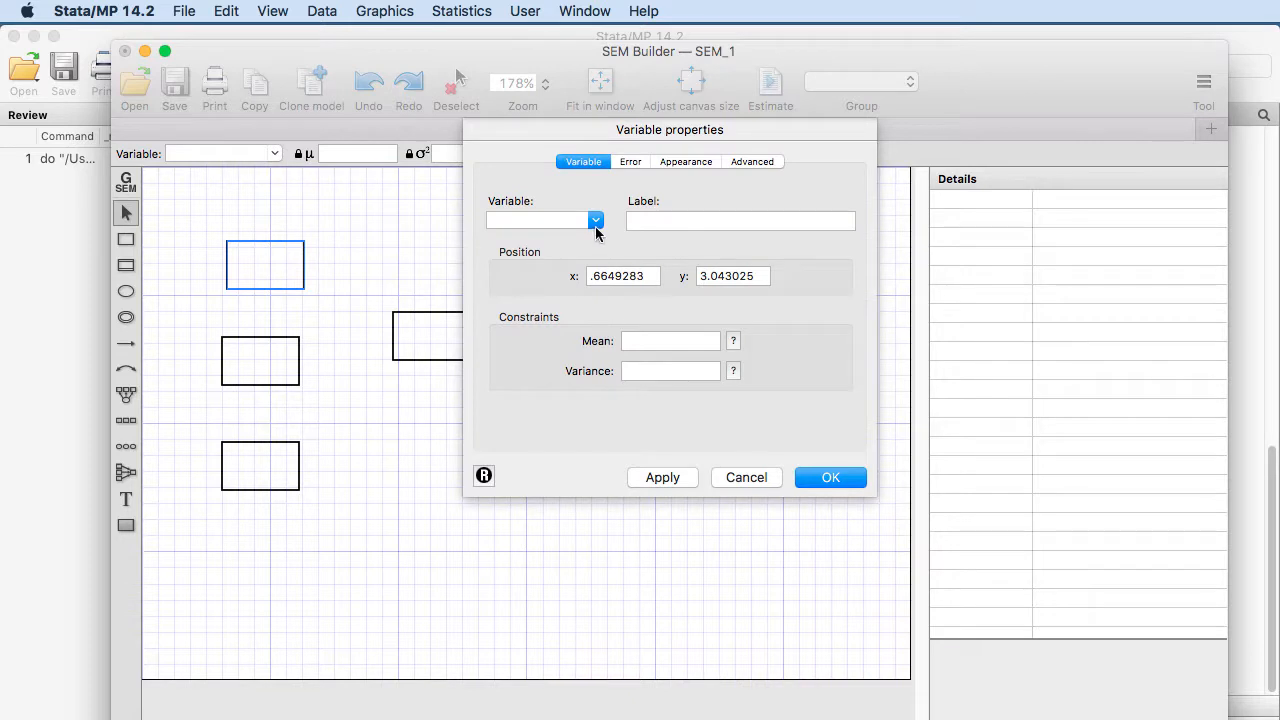
{"action": "left_click", "coordinate": [595, 221]}
{"action": "left_click", "coordinate": [514, 276]}
{"action": "left_click", "coordinate": [662, 477]}
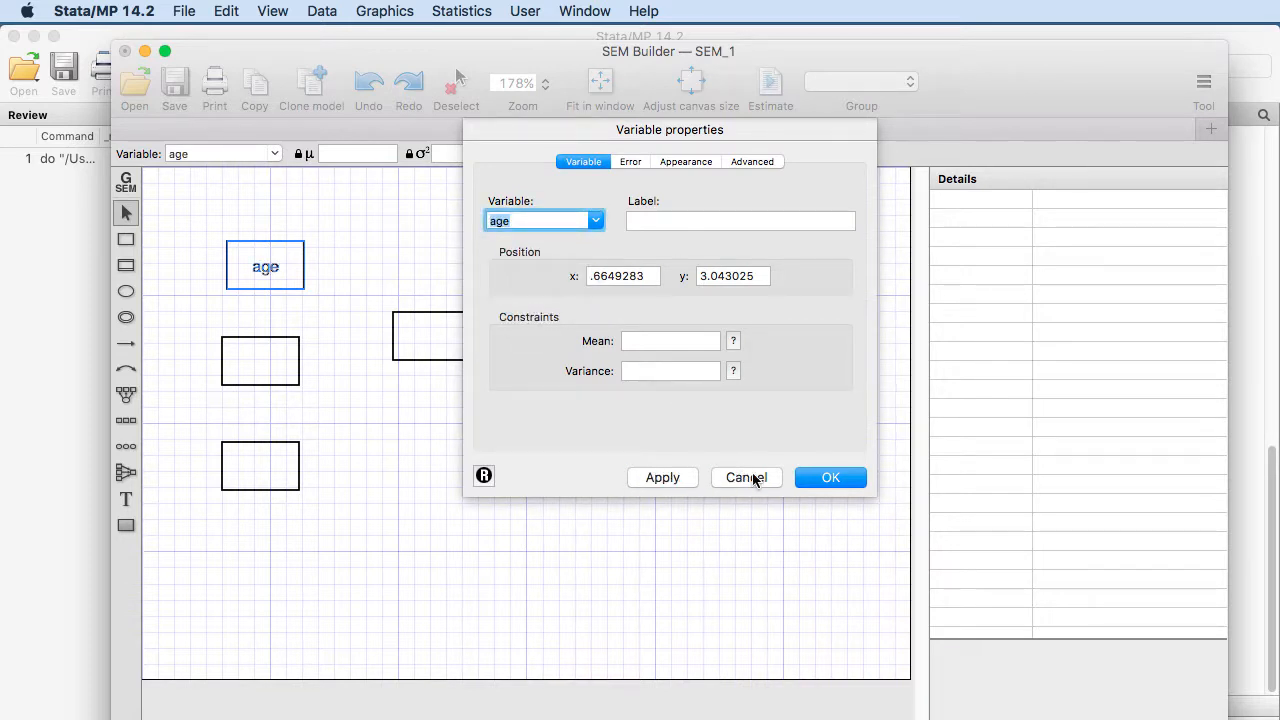
{"action": "left_click", "coordinate": [822, 477]}
Step: Assign the variable sevill to the middle box of the column
{"action": "double_click", "coordinate": [258, 360]}
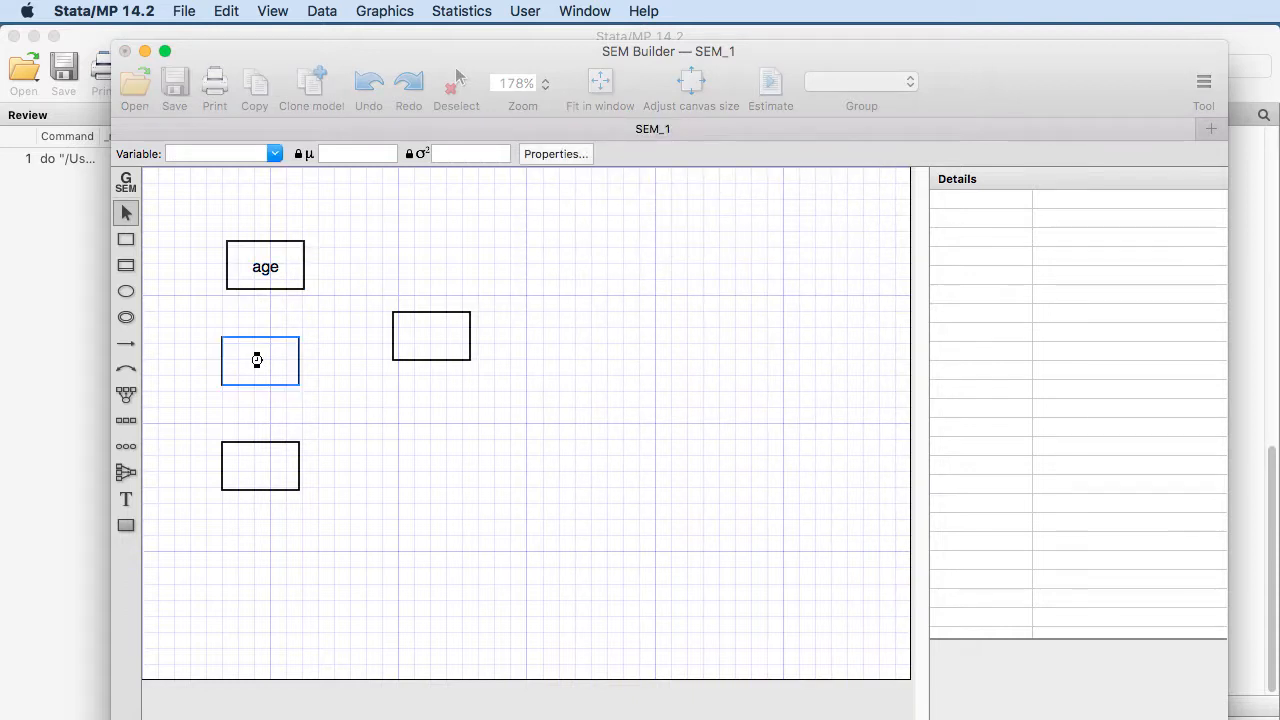
{"action": "left_click", "coordinate": [591, 220]}
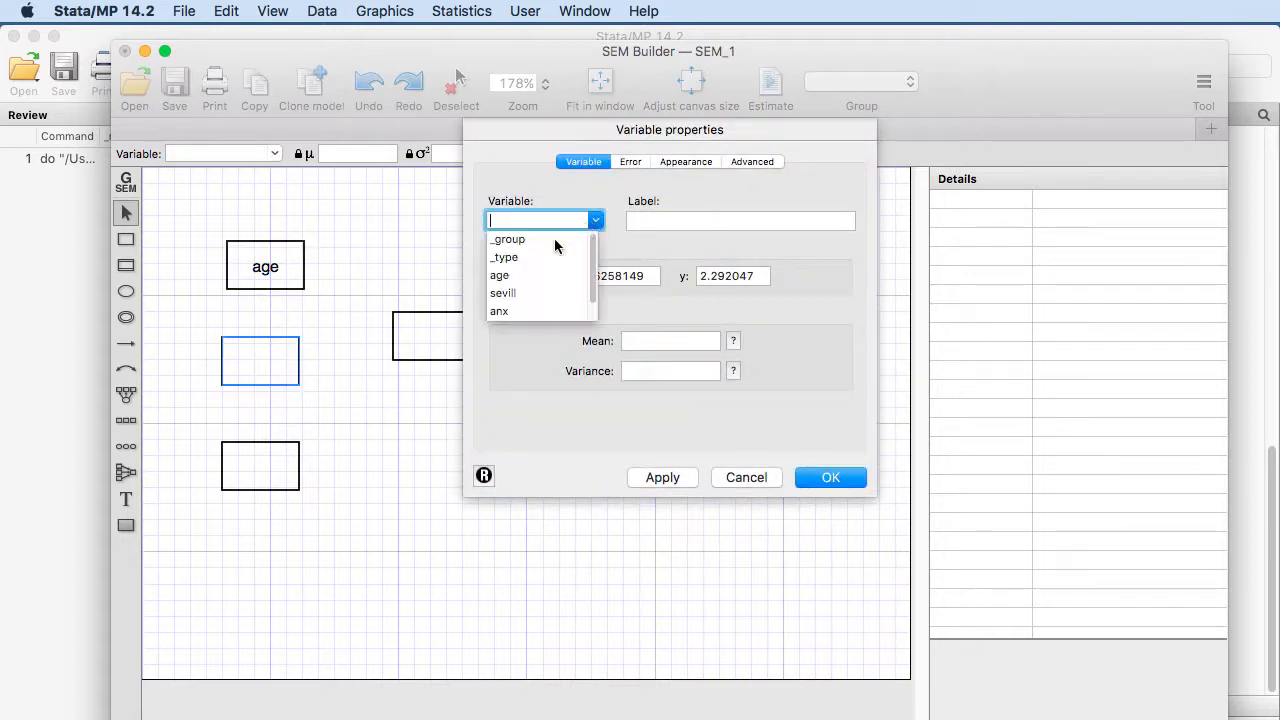
{"action": "left_click", "coordinate": [516, 296]}
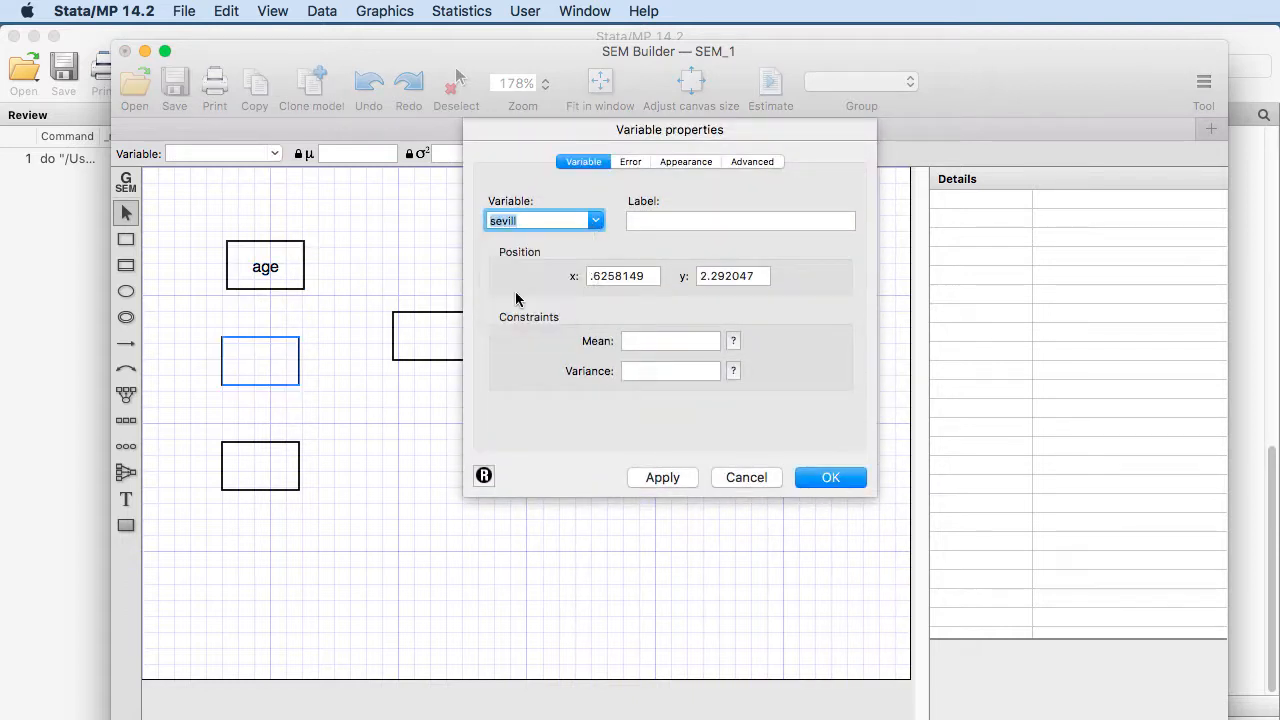
{"action": "left_click", "coordinate": [813, 480]}
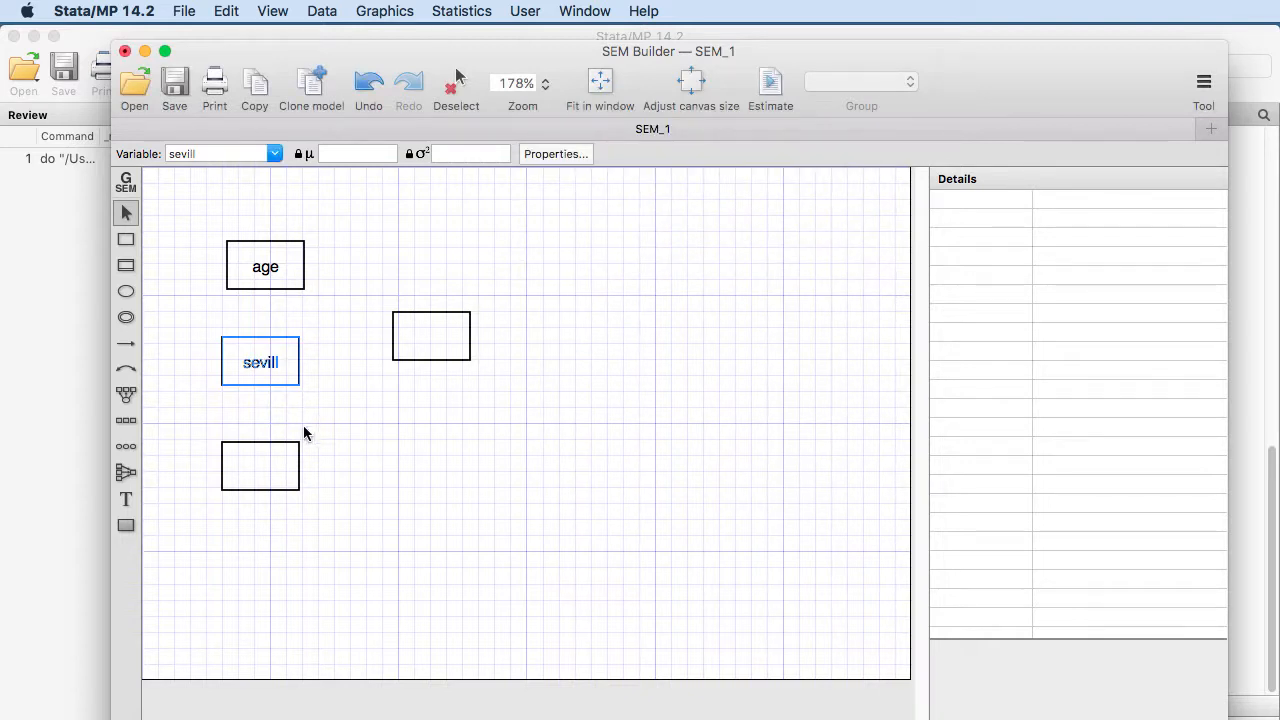
Step: Assign the variable anx to the bottom box of the column
{"action": "double_click", "coordinate": [278, 447]}
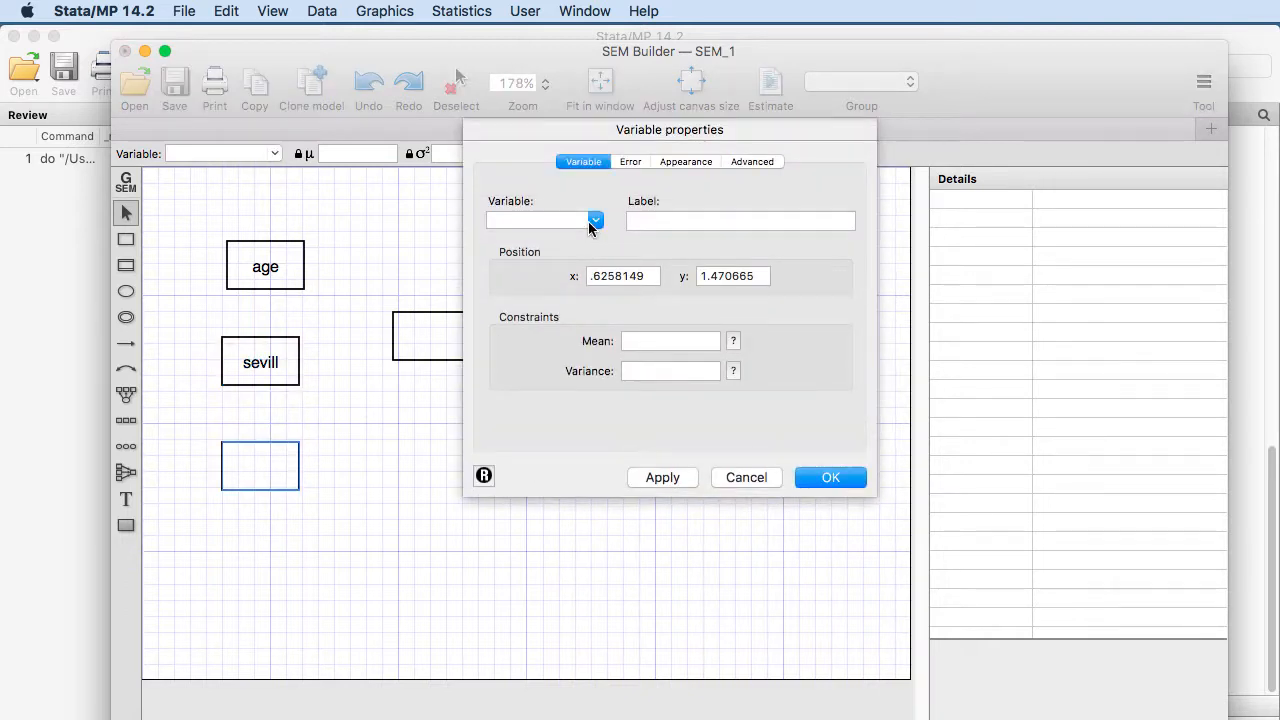
{"action": "left_click", "coordinate": [594, 221]}
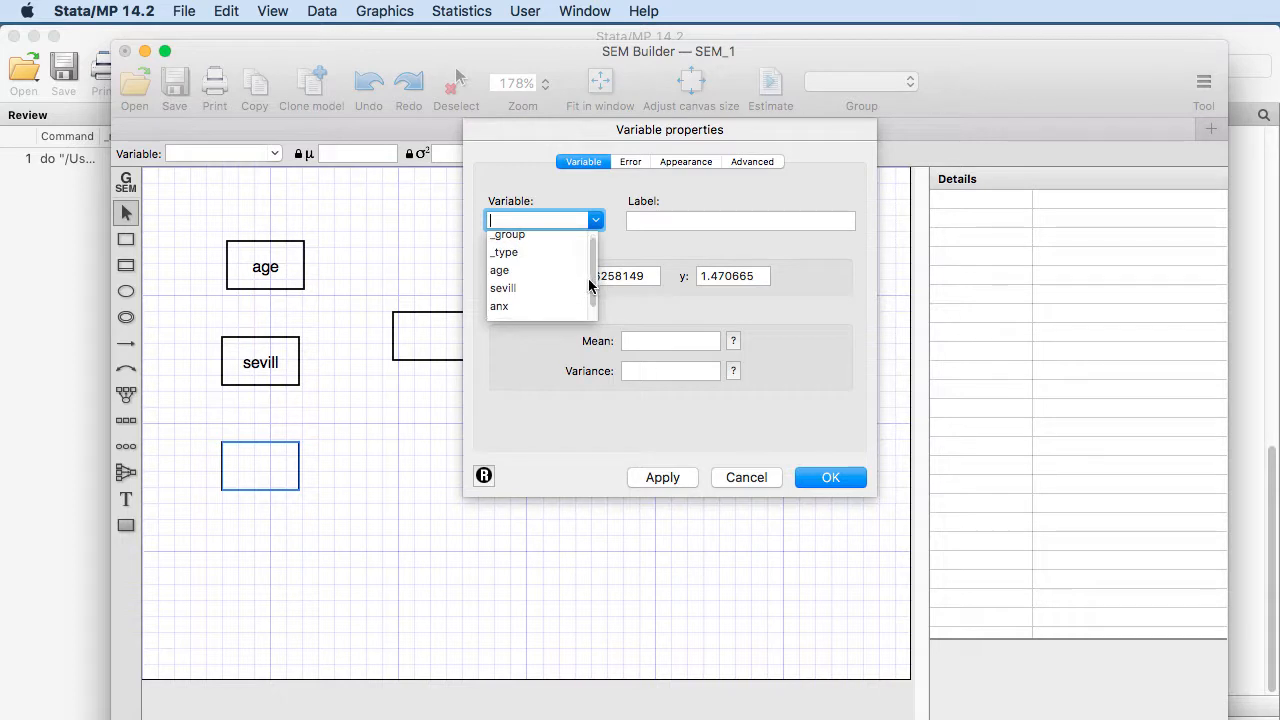
{"action": "left_click_drag", "start_coordinate": [586, 286], "coordinate": [589, 294]}
{"action": "left_click", "coordinate": [531, 294]}
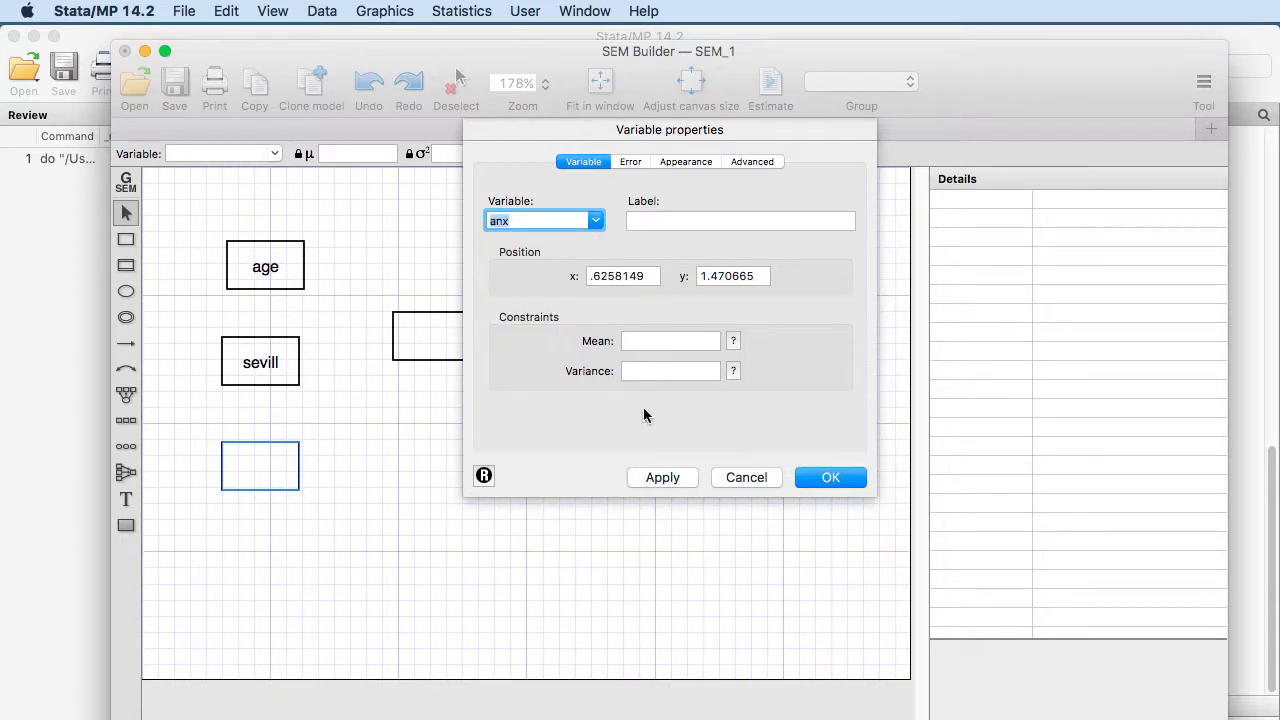
{"action": "left_click", "coordinate": [805, 480]}
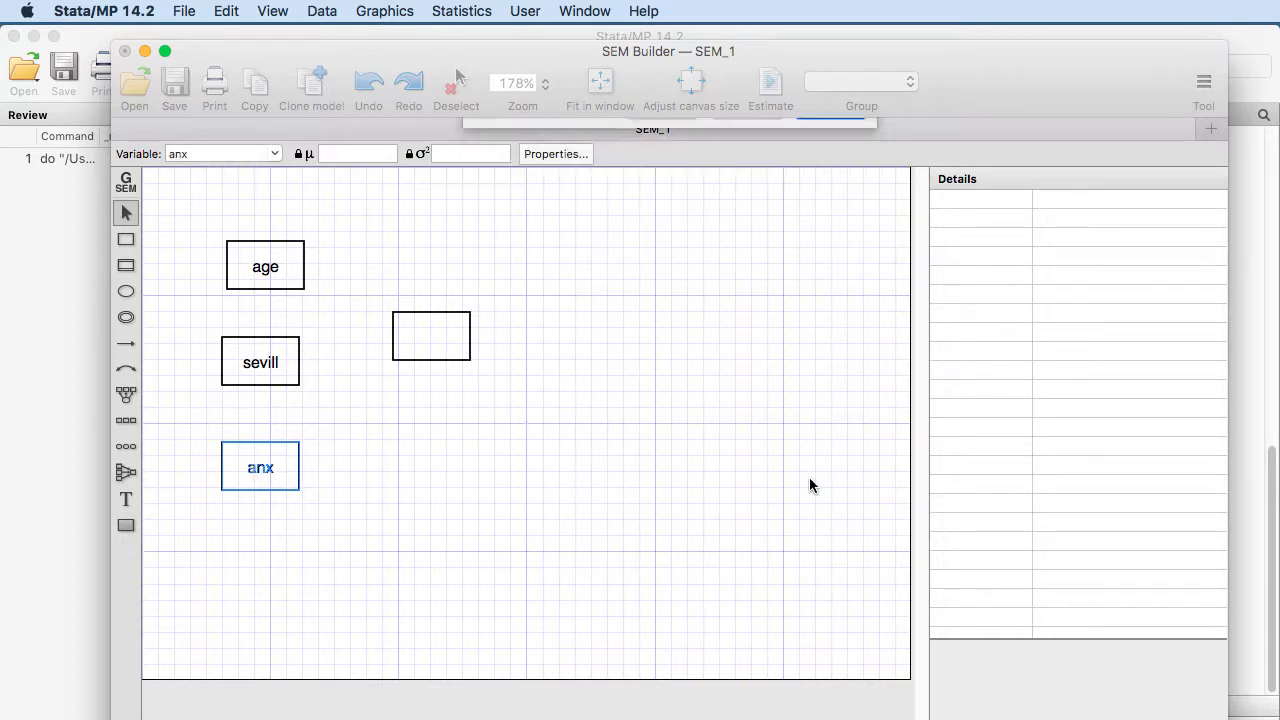
Step: Assign the variable sat to the separate box to the right of the column
{"action": "left_click", "coordinate": [437, 346]}
{"action": "double_click", "coordinate": [437, 346]}
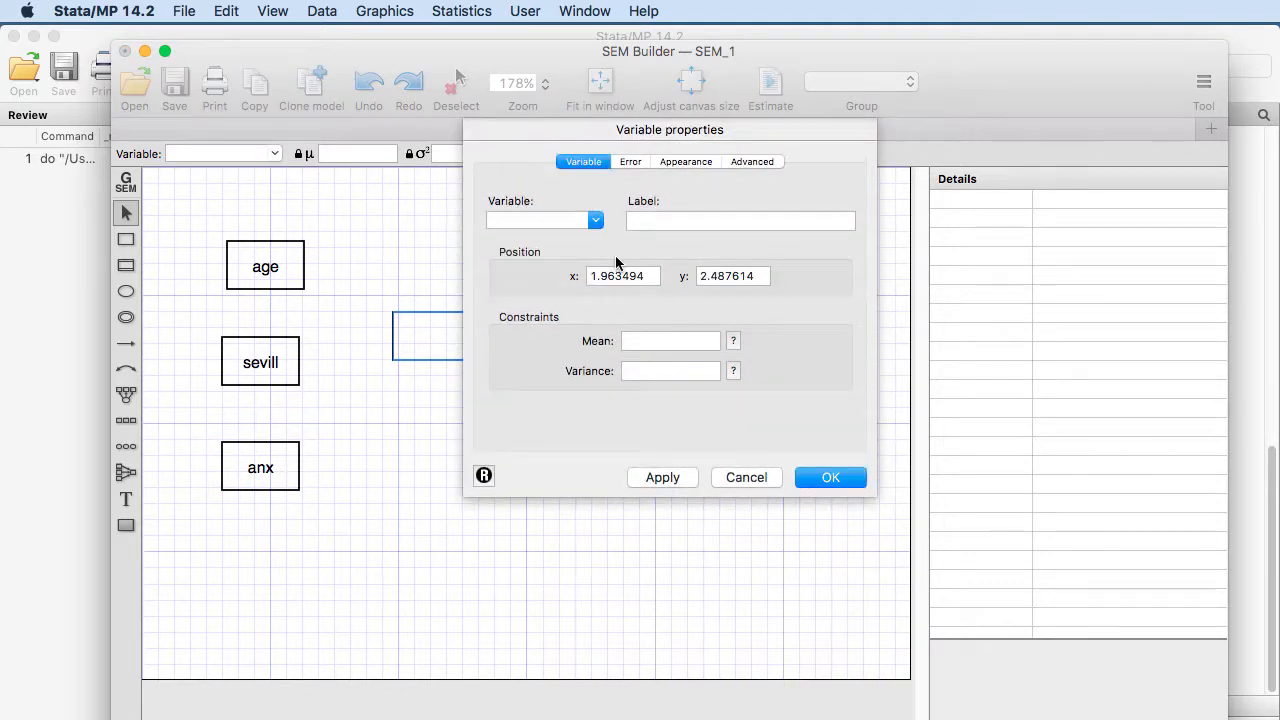
{"action": "left_click", "coordinate": [596, 221]}
{"action": "scroll", "coordinate": [588, 270], "scroll_direction": "down", "scroll_amount": 2}
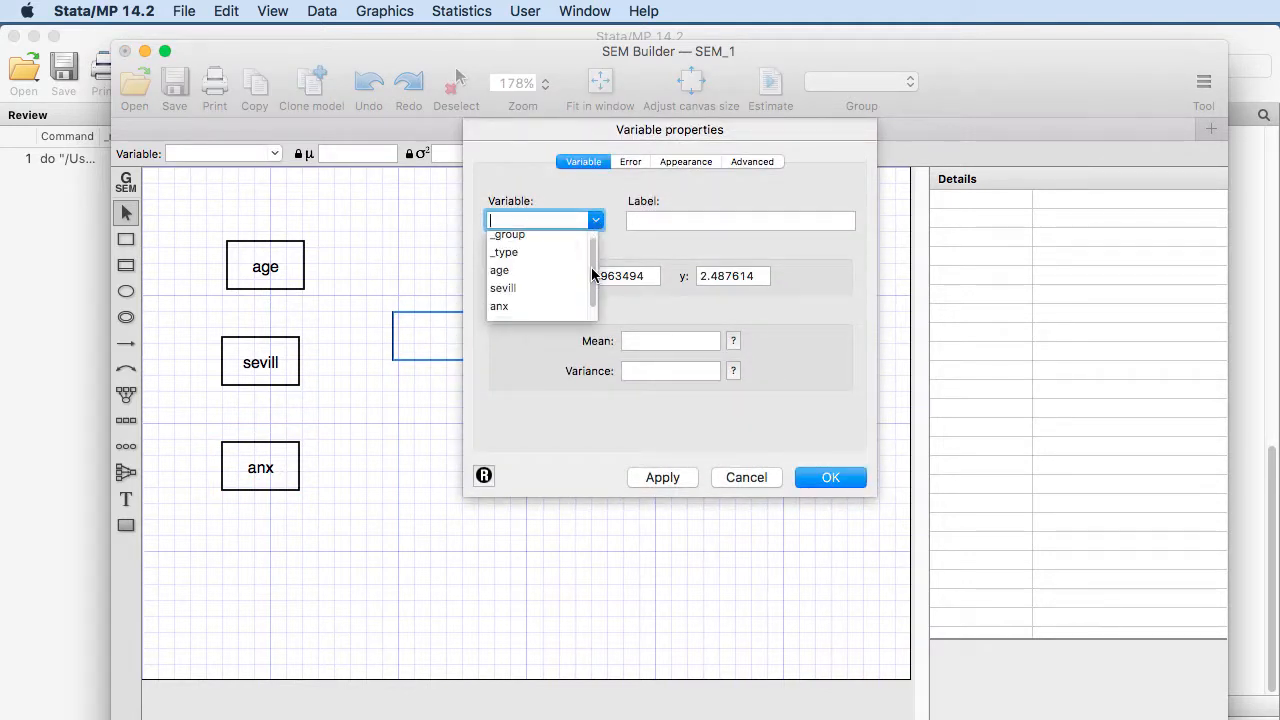
{"action": "left_click", "coordinate": [510, 312]}
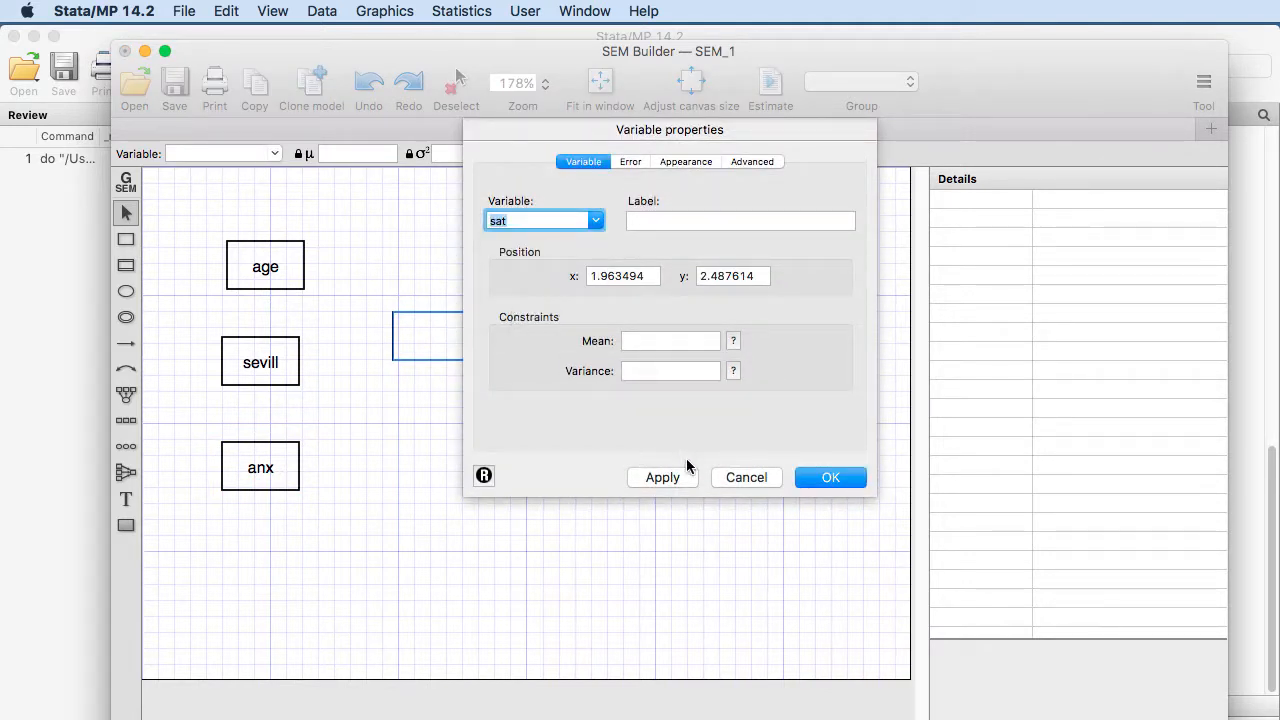
{"action": "left_click", "coordinate": [678, 478]}
{"action": "left_click", "coordinate": [826, 478]}
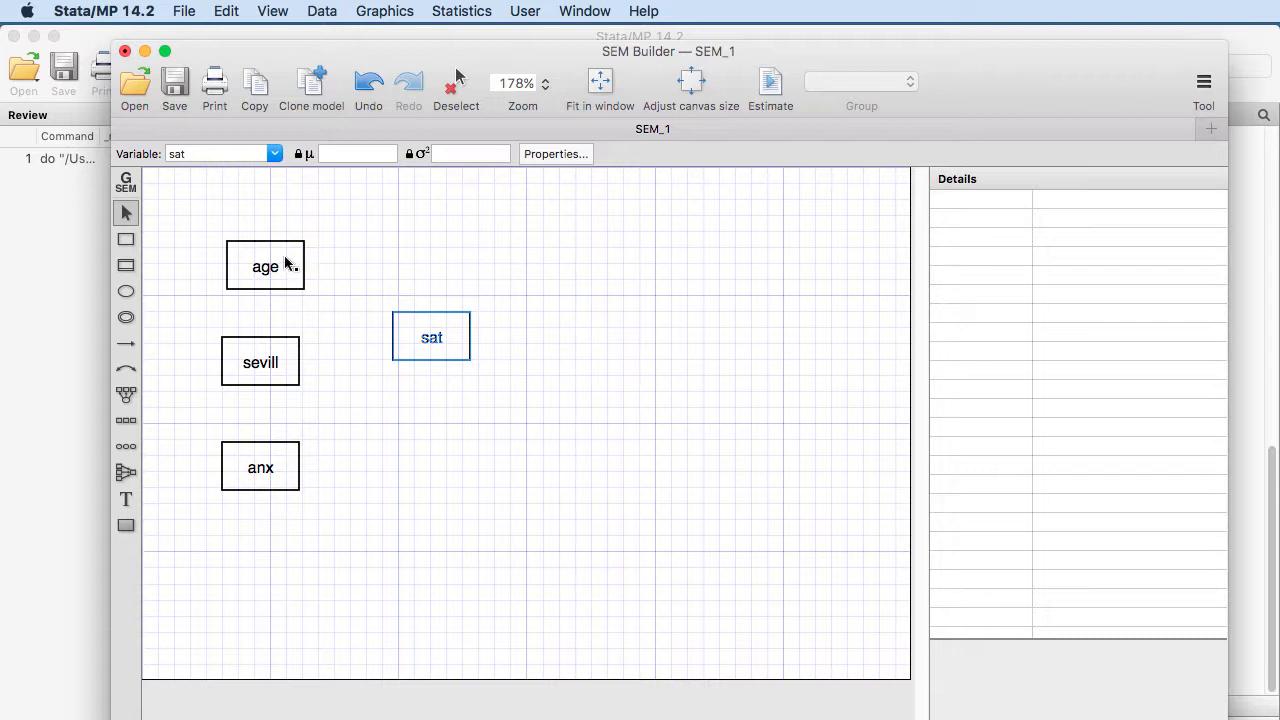
Step: Draw paths from age, sevill and anx to sat
{"action": "left_click", "coordinate": [126, 344]}
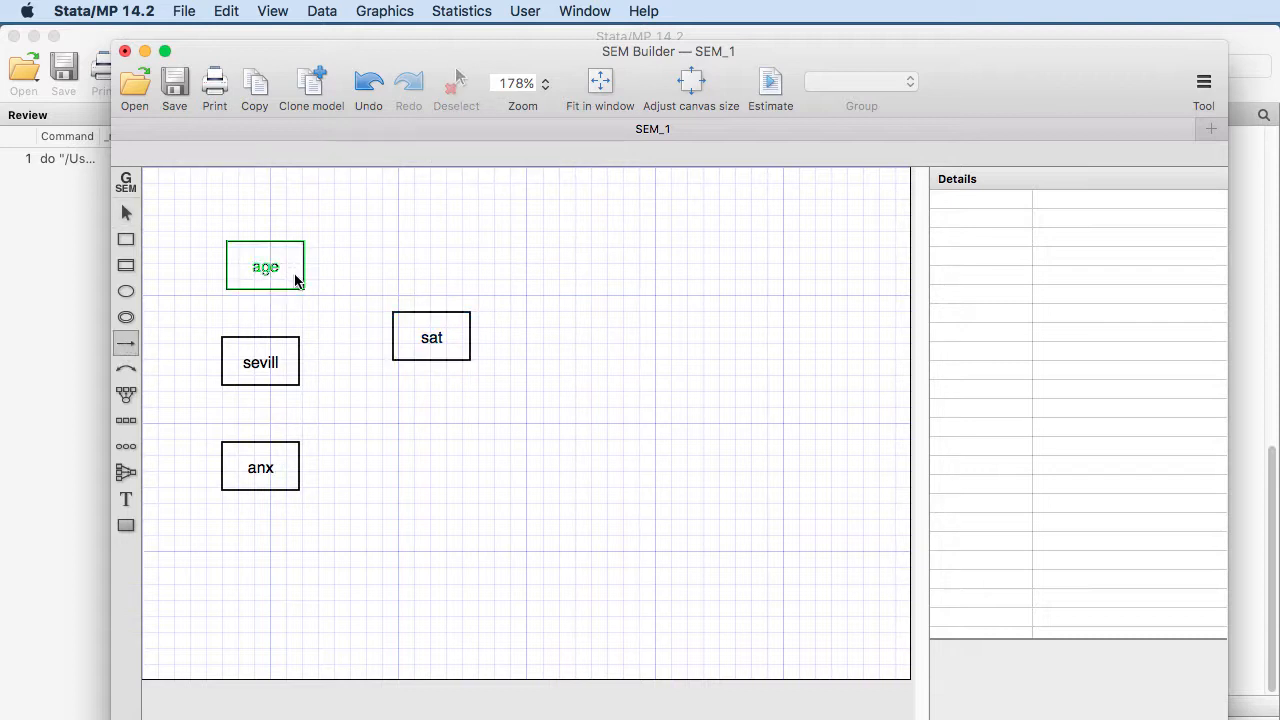
{"action": "left_click_drag", "start_coordinate": [295, 281], "coordinate": [395, 342]}
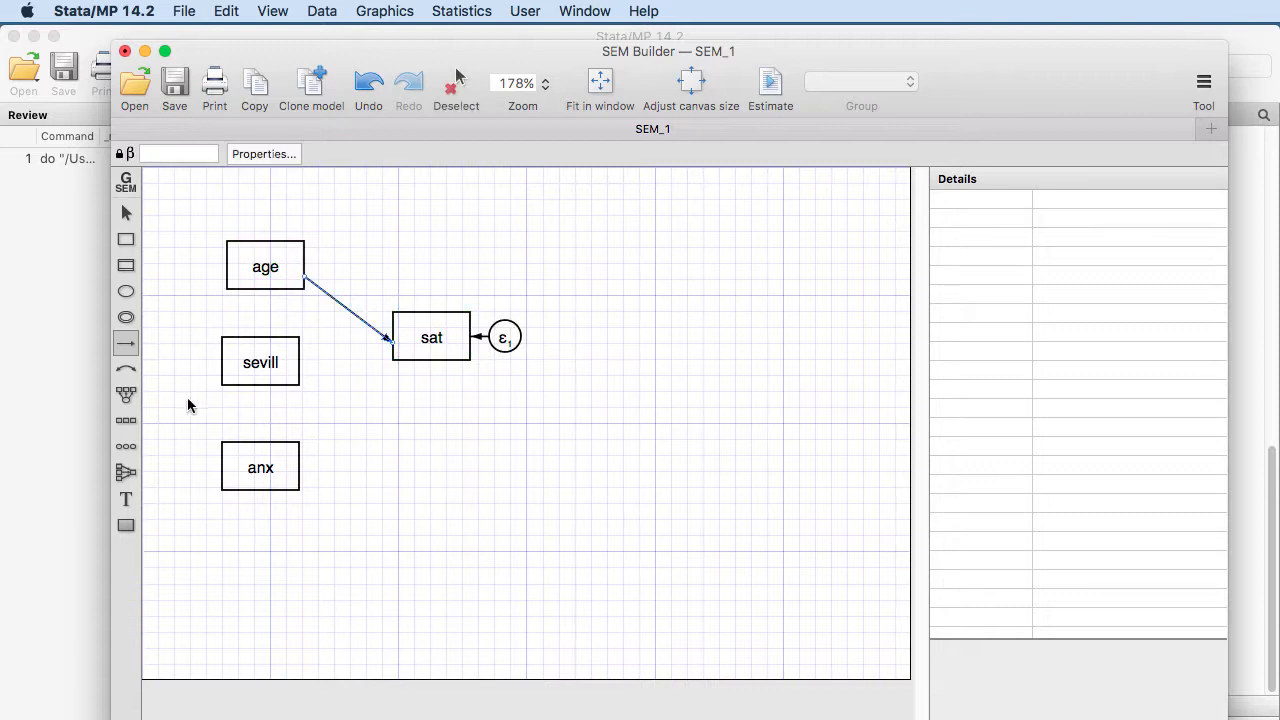
{"action": "left_click_drag", "start_coordinate": [293, 373], "coordinate": [400, 349]}
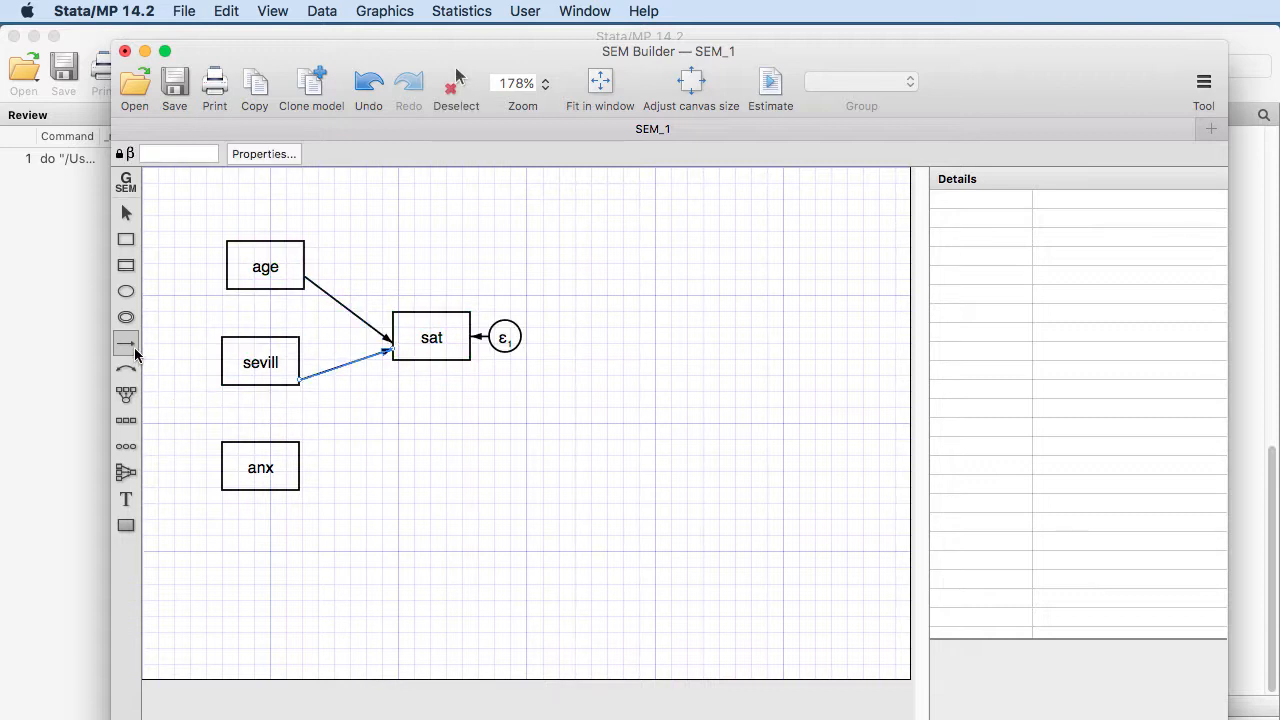
{"action": "left_click_drag", "start_coordinate": [262, 470], "coordinate": [398, 355]}
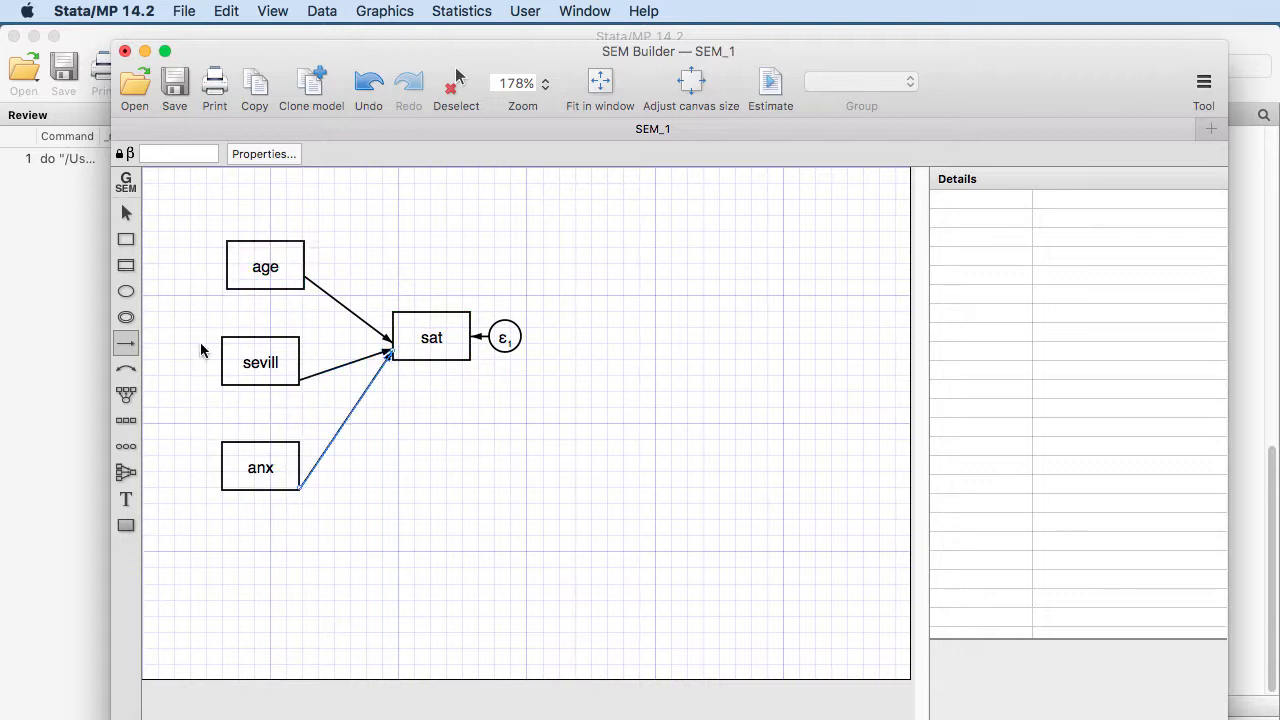
Step: Draw a covariance between age and sevill and bend its curve outward to the left of the boxes
{"action": "left_click", "coordinate": [125, 372]}
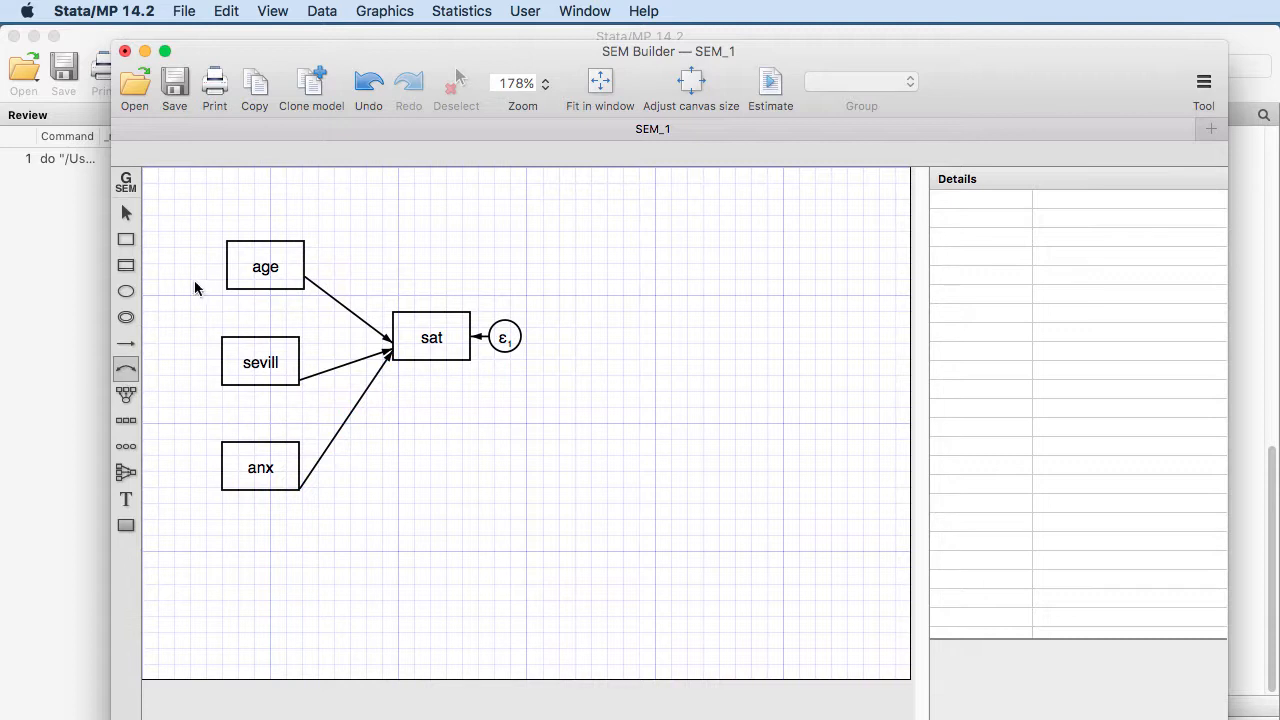
{"action": "left_click_drag", "start_coordinate": [228, 266], "coordinate": [226, 366]}
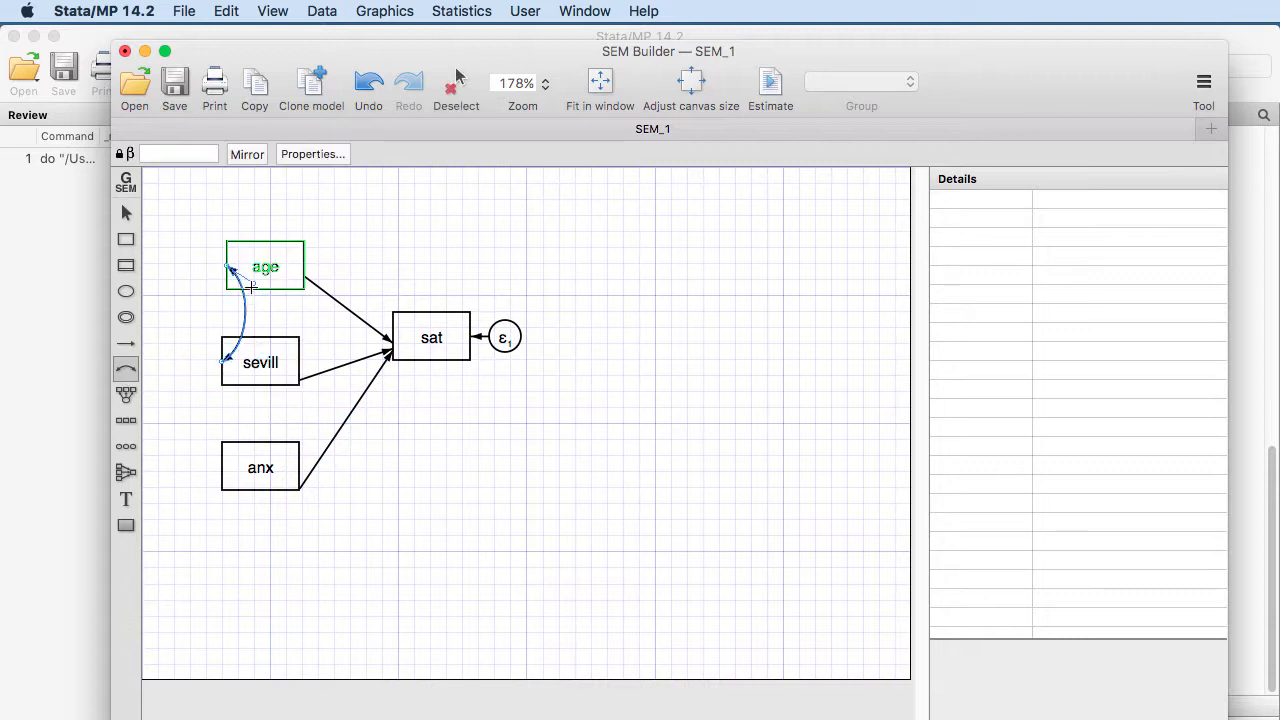
{"action": "left_click_drag", "start_coordinate": [252, 288], "coordinate": [178, 279]}
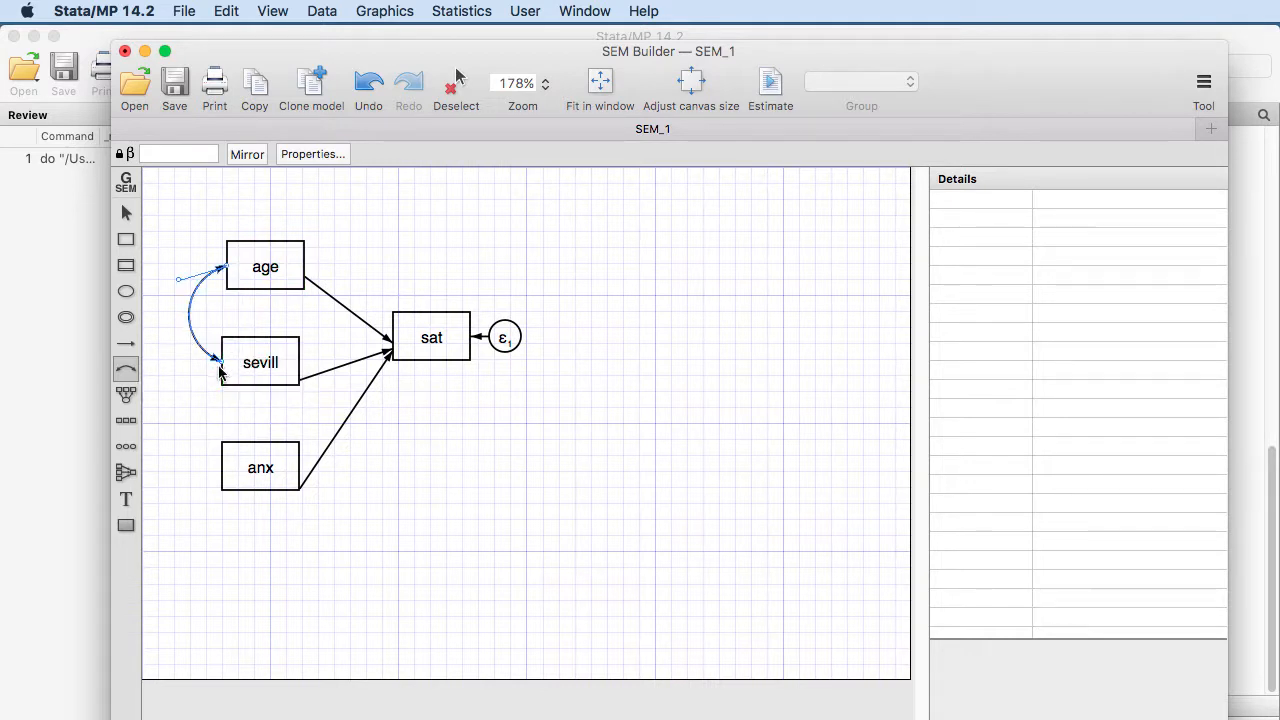
Step: Add covariances between sevill and anx and between age and anx, bending both curves outward to the left of the boxes
{"action": "left_click_drag", "start_coordinate": [193, 390], "coordinate": [228, 478]}
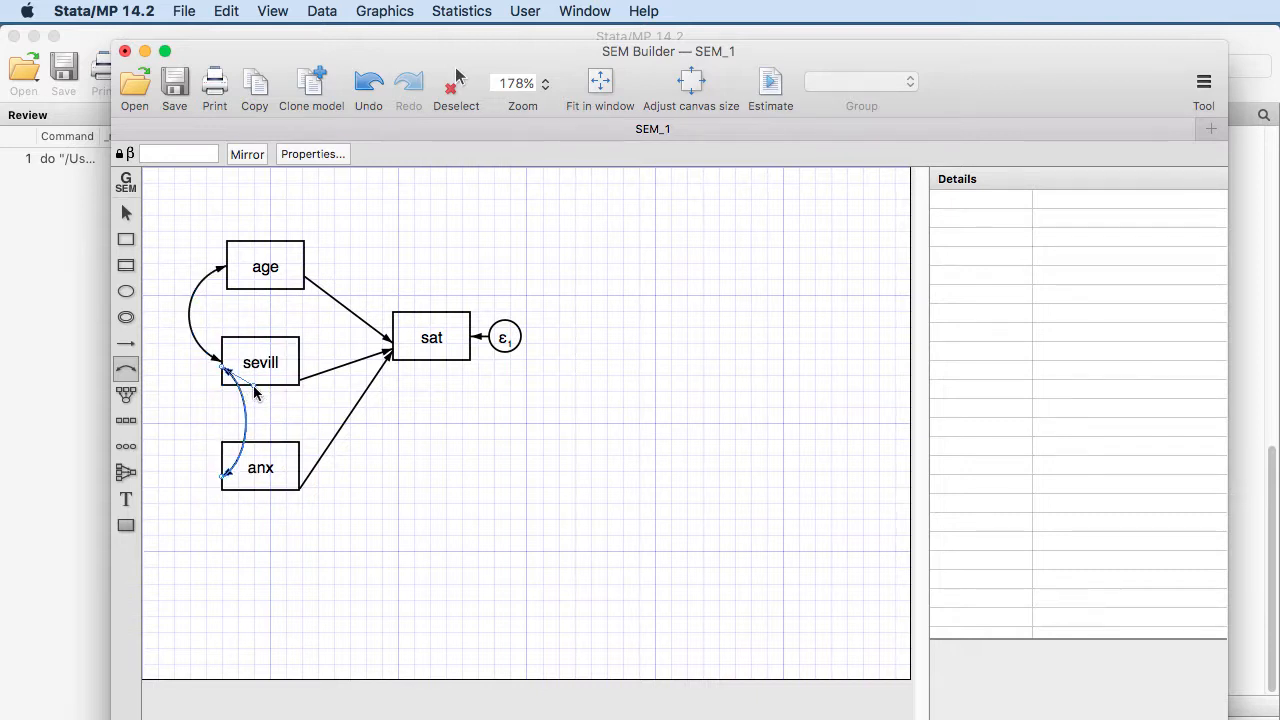
{"action": "left_click_drag", "start_coordinate": [253, 393], "coordinate": [163, 386]}
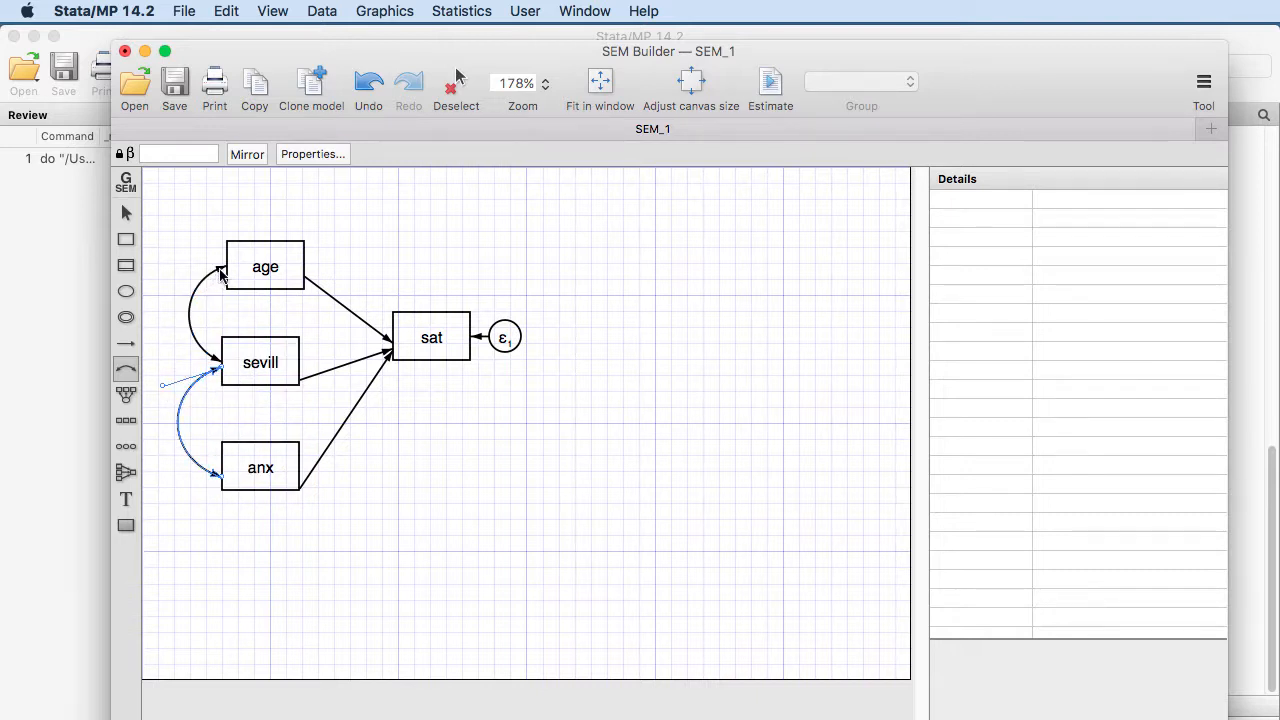
{"action": "mouse_move", "coordinate": [228, 272]}
{"action": "left_mouse_down"}
{"action": "mouse_move", "coordinate": [162, 375]}
{"action": "mouse_move", "coordinate": [225, 472]}
{"action": "left_mouse_up"}
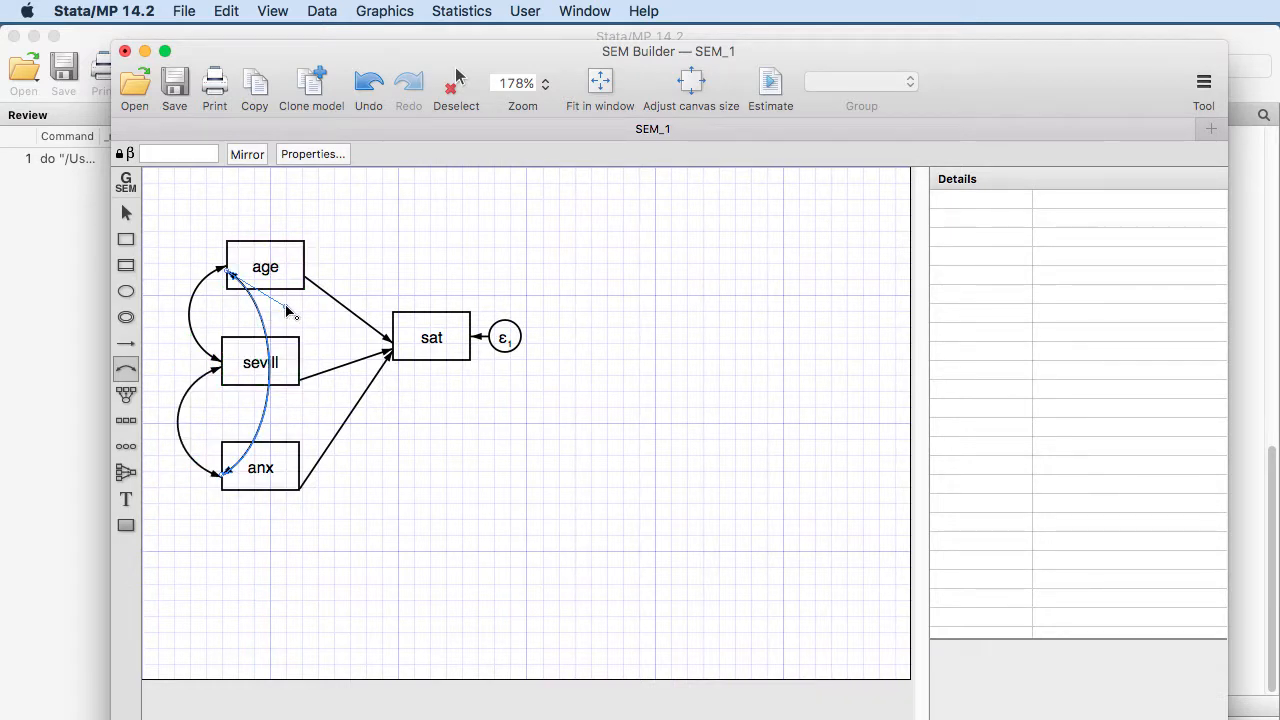
{"action": "left_click_drag", "start_coordinate": [285, 306], "coordinate": [146, 310]}
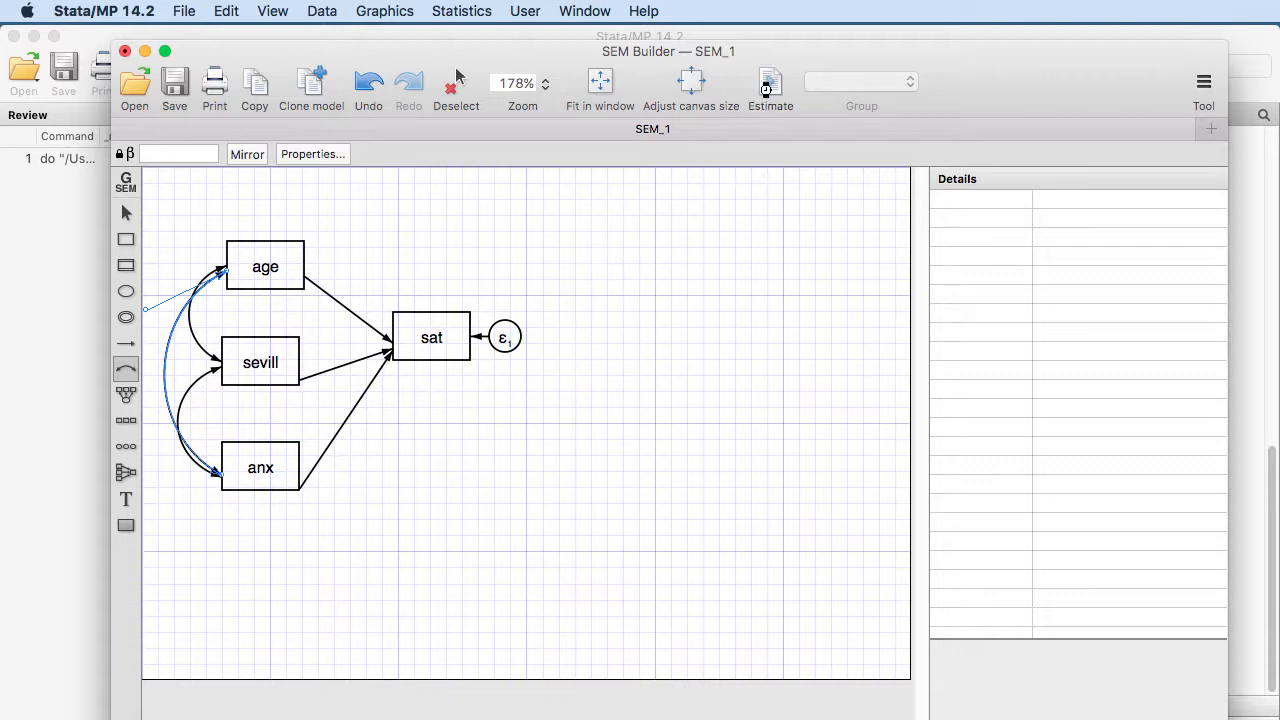
Step: Estimate the path model by maximum likelihood and move the SEM Builder aside to uncover the estimation results
{"action": "left_click", "coordinate": [766, 88]}
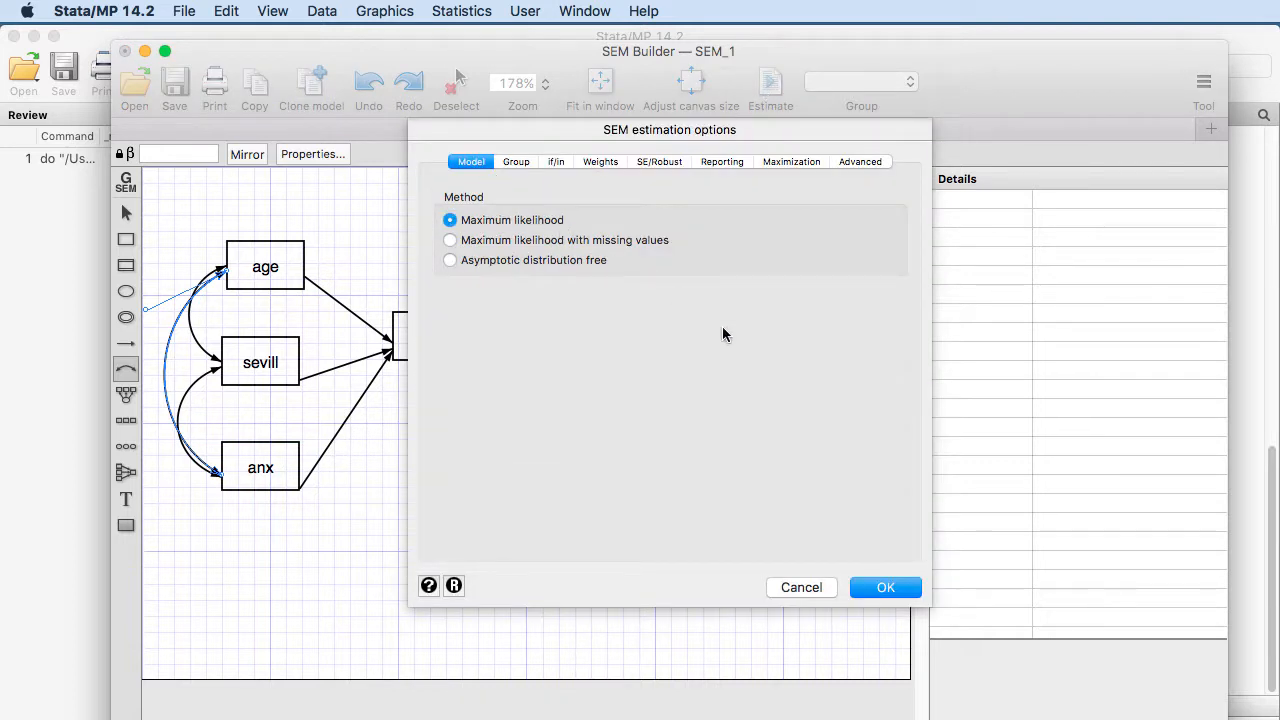
{"action": "left_click", "coordinate": [883, 588]}
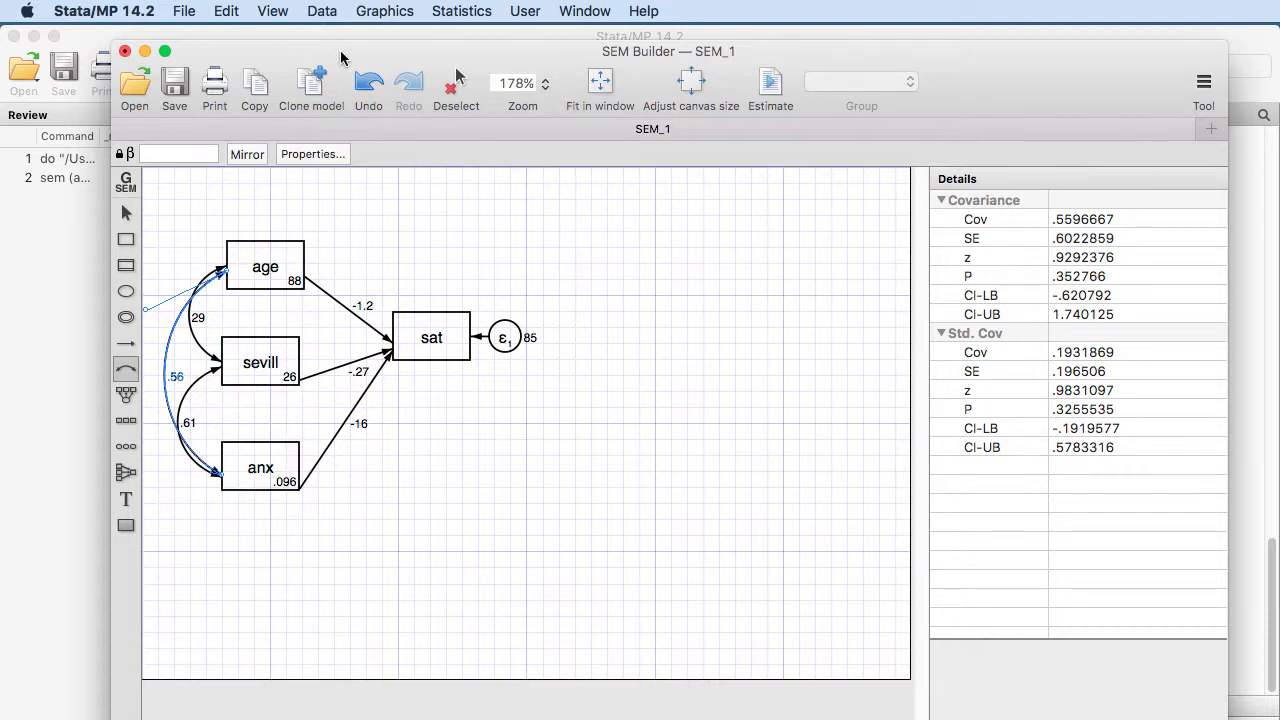
{"action": "left_click_drag", "start_coordinate": [343, 57], "coordinate": [958, 76]}
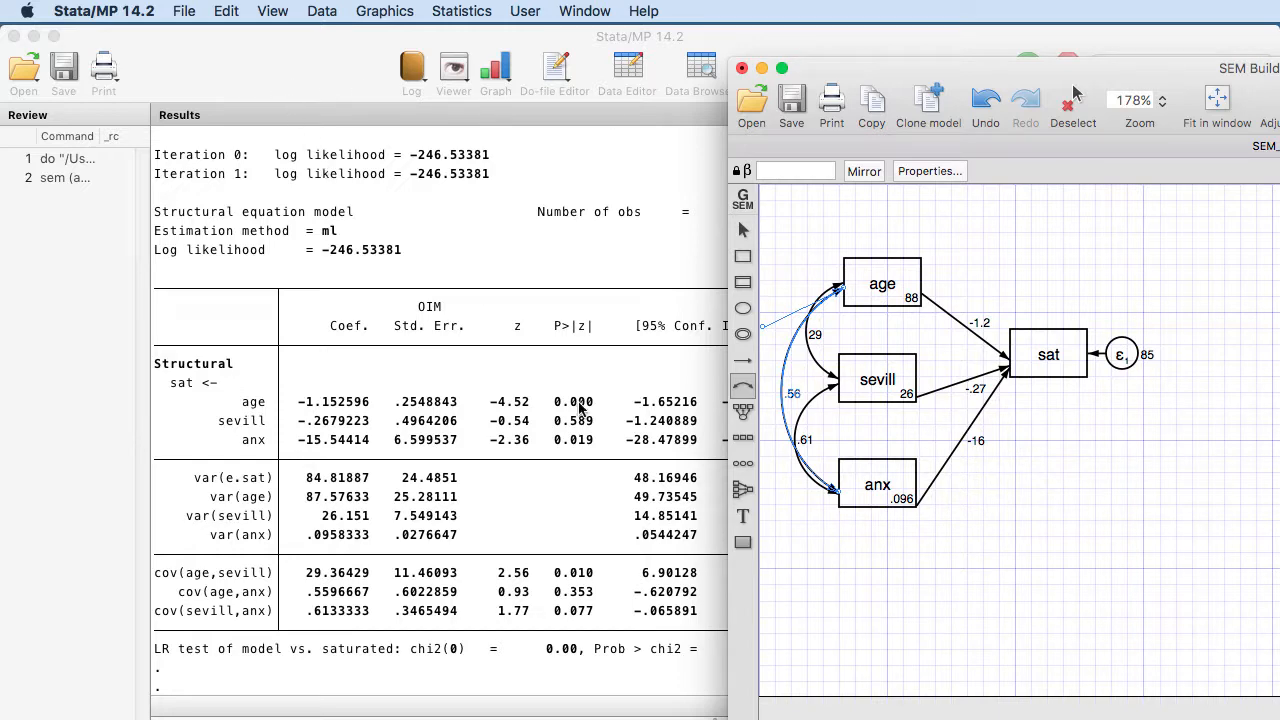
Step: Switch to the SEM guide PDF in Acrobat Pro and compare its highlighted regression equation with the path diagram's estimates
{"action": "left_click", "coordinate": [1104, 52]}
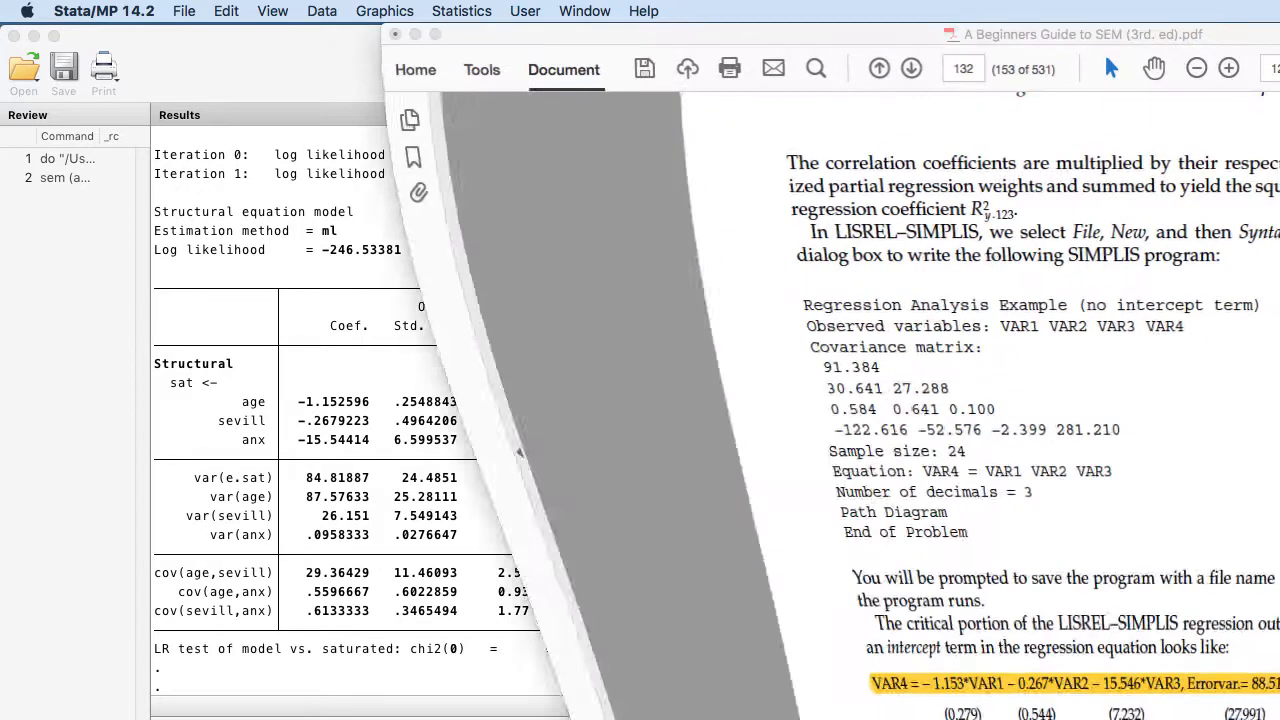
{"action": "left_click_drag", "start_coordinate": [1104, 52], "coordinate": [343, 53]}
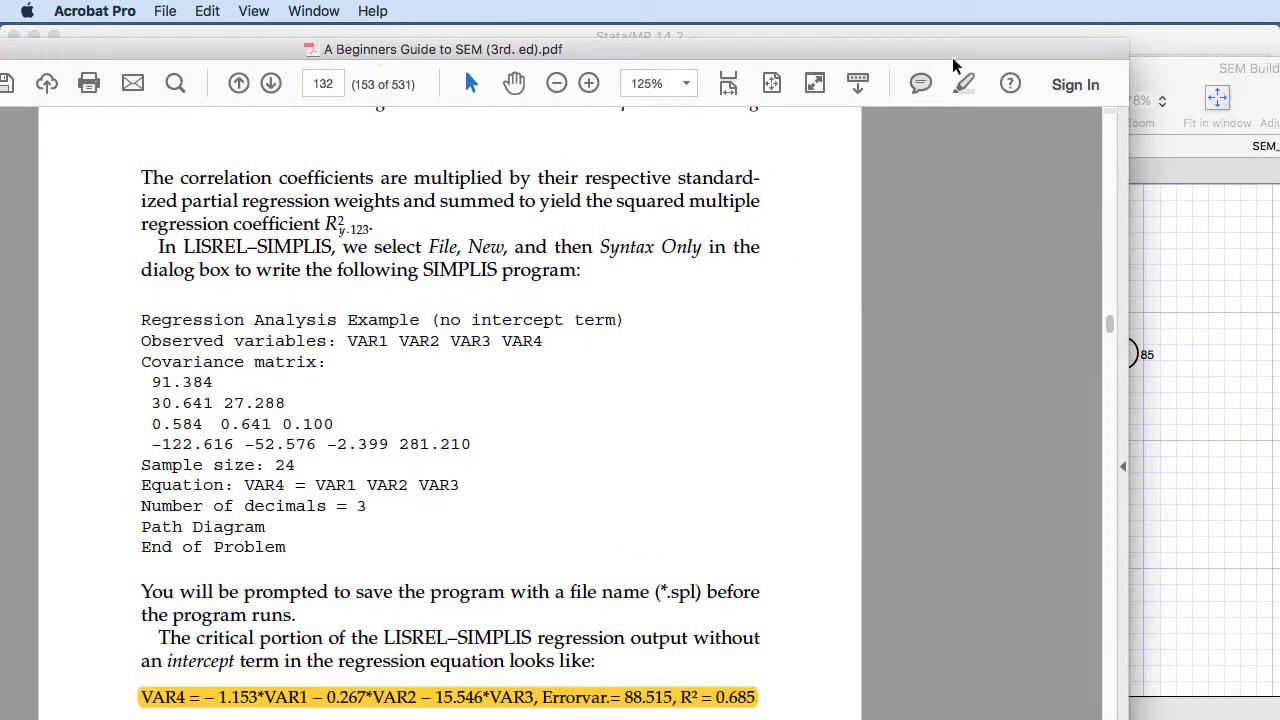
{"action": "left_click", "coordinate": [1072, 93]}
{"action": "left_click_drag", "start_coordinate": [894, 70], "coordinate": [937, 95]}
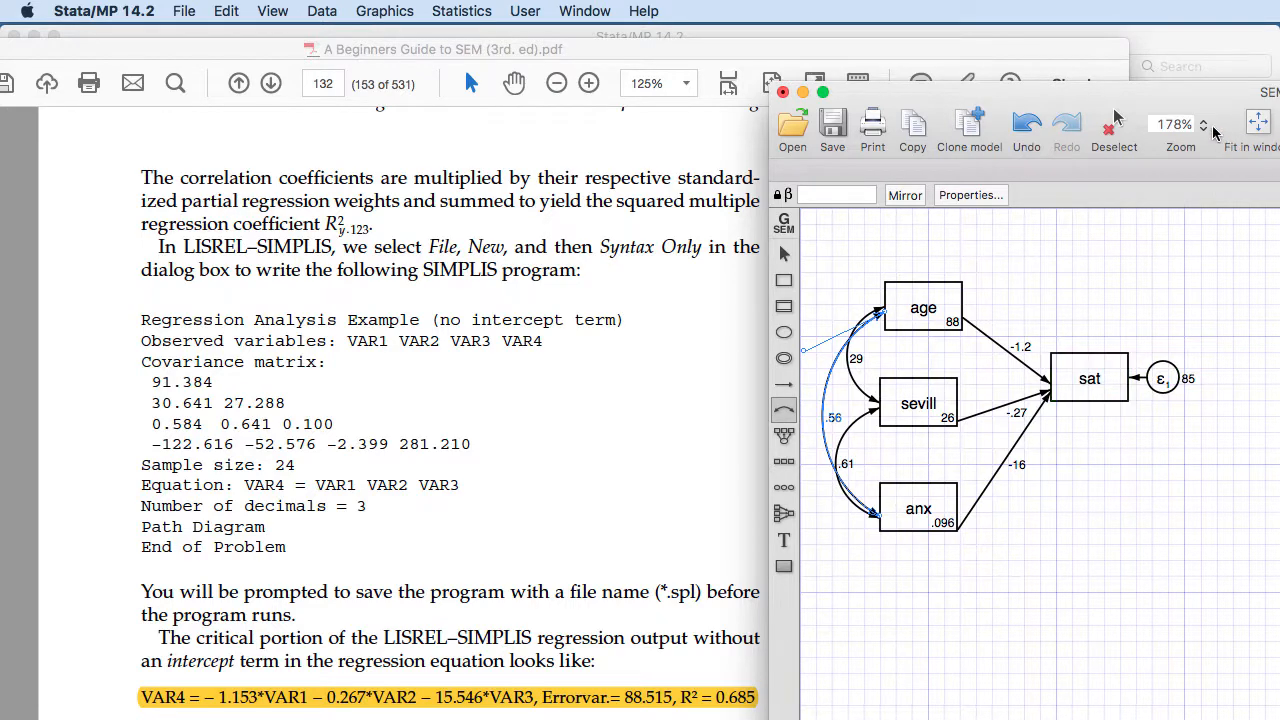
Step: Return to the Stata estimation output and place the SEM Builder window beside it
{"action": "left_click_drag", "start_coordinate": [1180, 107], "coordinate": [1279, 207]}
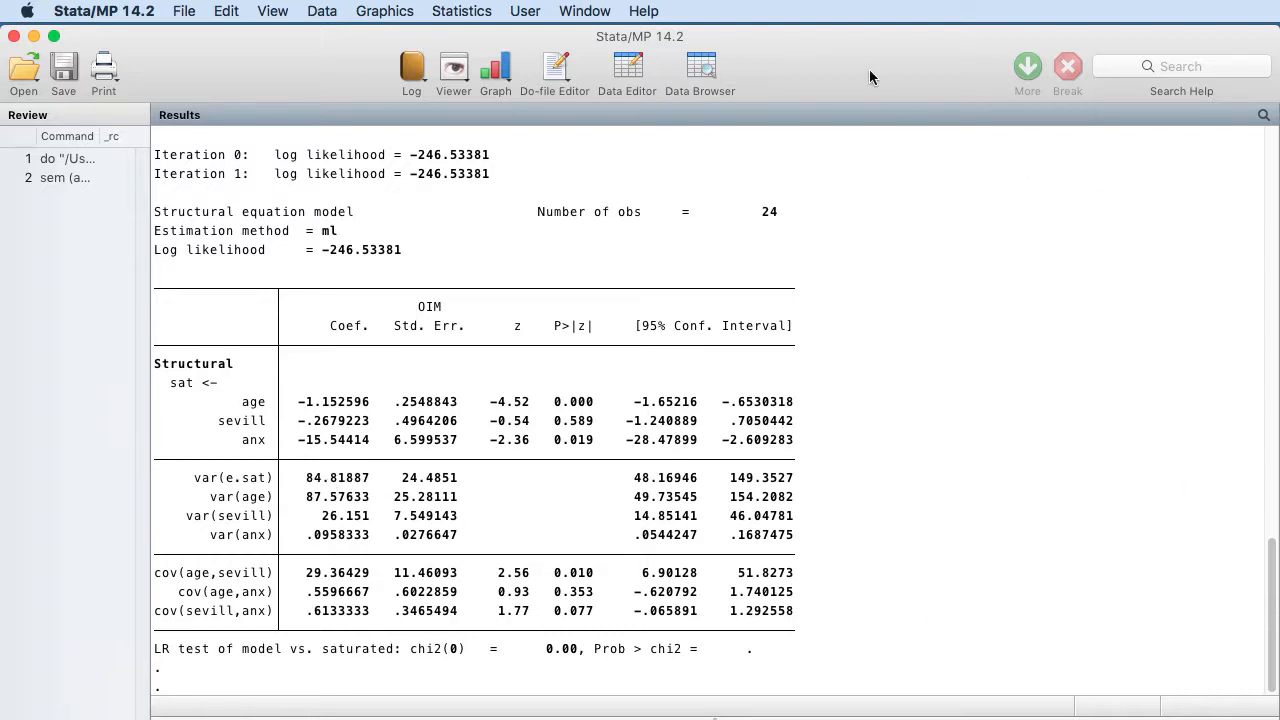
{"action": "left_click_drag", "start_coordinate": [840, 69], "coordinate": [720, 68]}
{"action": "left_click_drag", "start_coordinate": [1275, 186], "coordinate": [695, 73]}
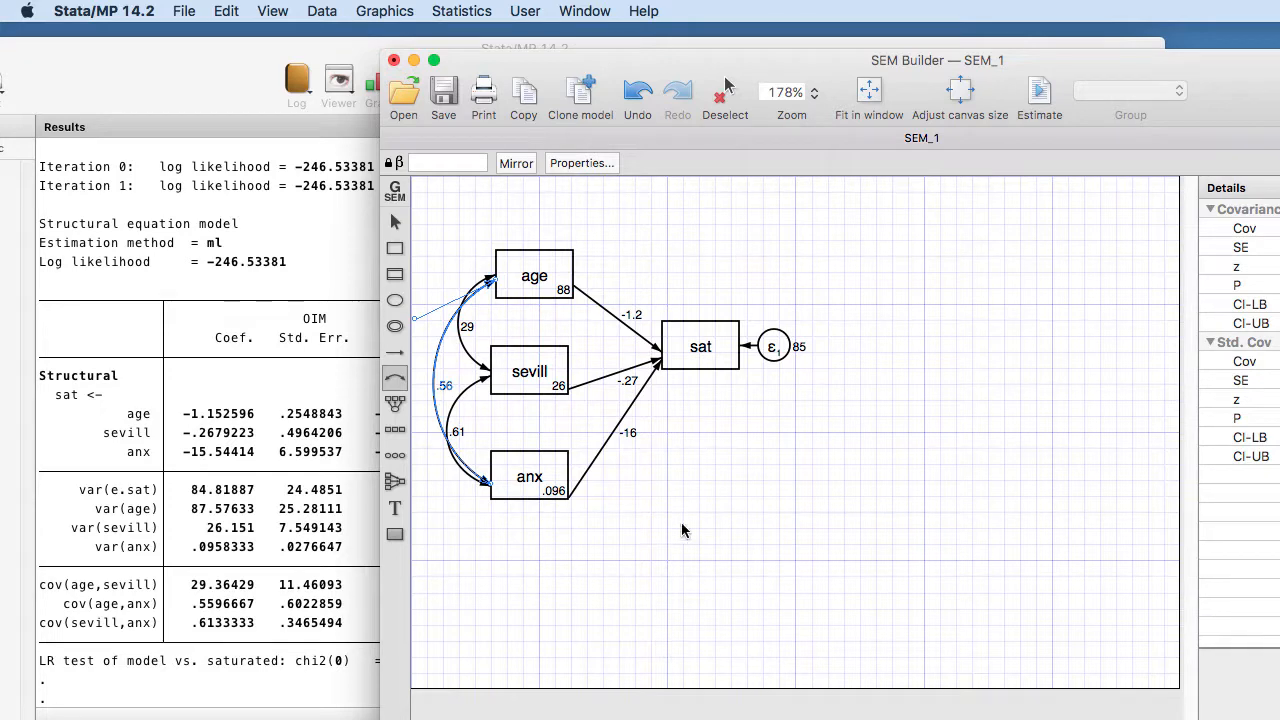
Step: Report the equation-level goodness-of-fit statistics (eqgof) for the model and uncover the resulting table
{"action": "left_click", "coordinate": [452, 11]}
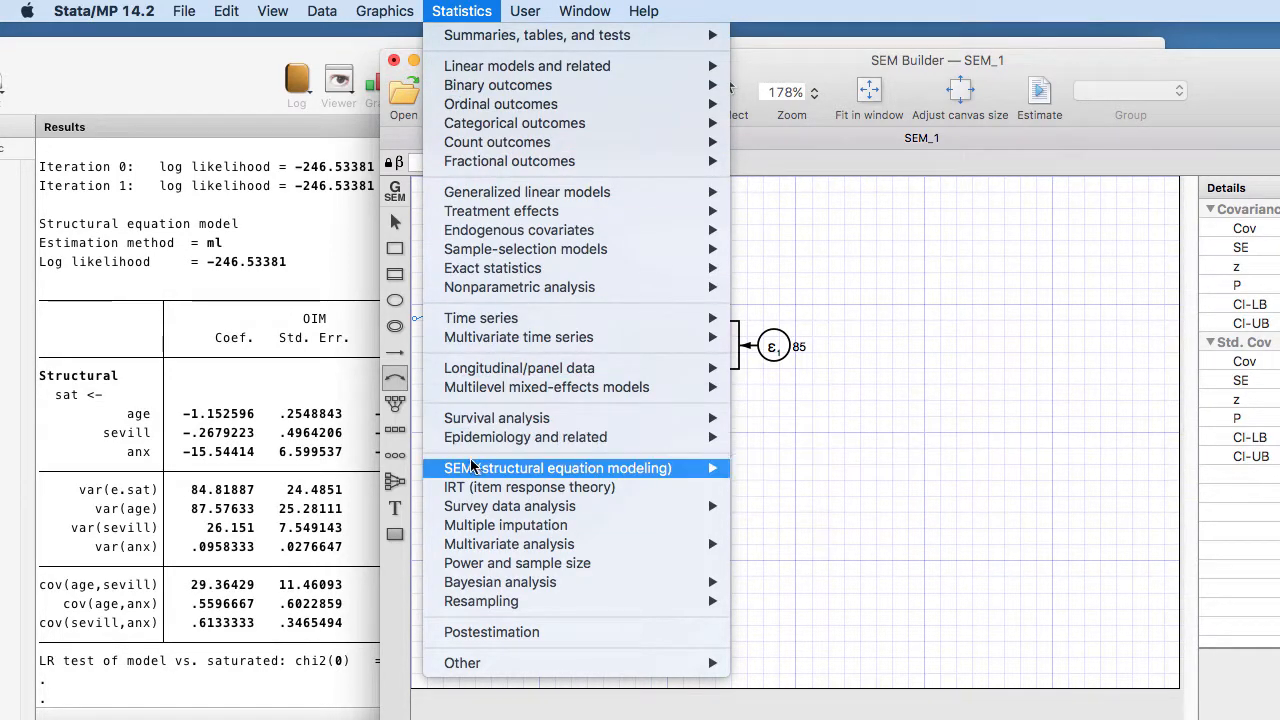
{"action": "mouse_move", "coordinate": [510, 470]}
{"action": "mouse_move", "coordinate": [845, 517]}
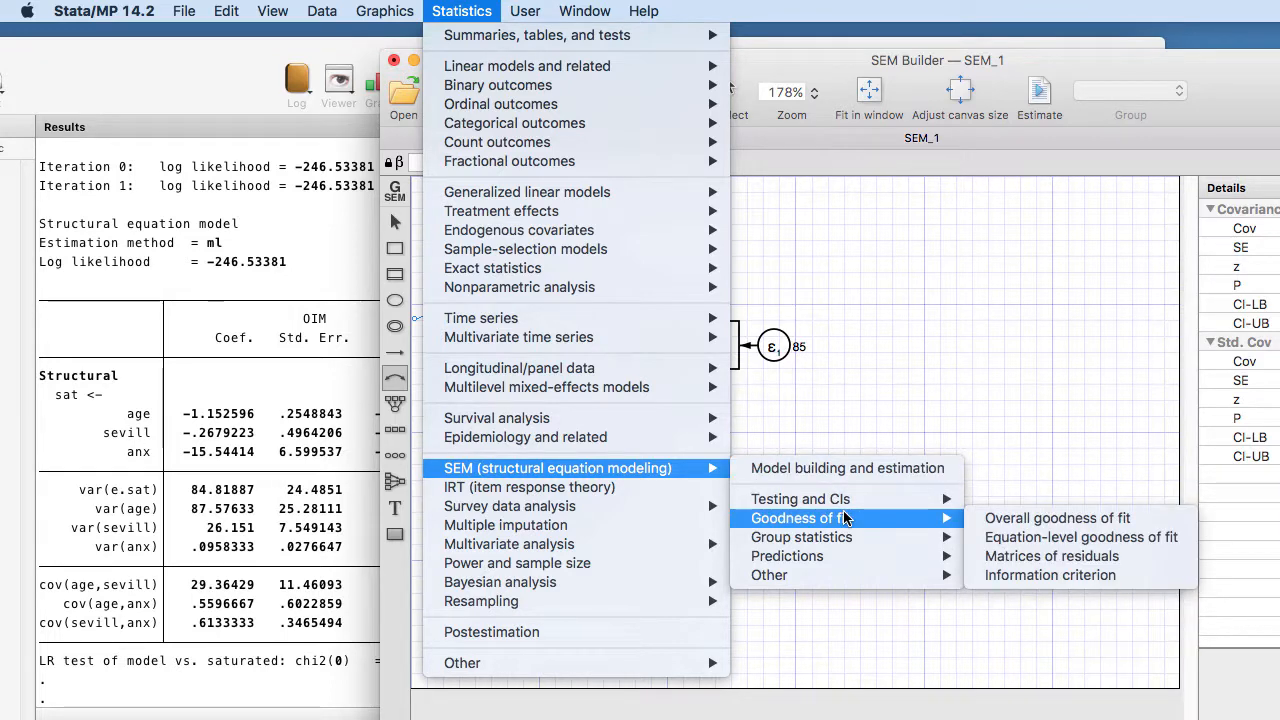
{"action": "left_click", "coordinate": [997, 540]}
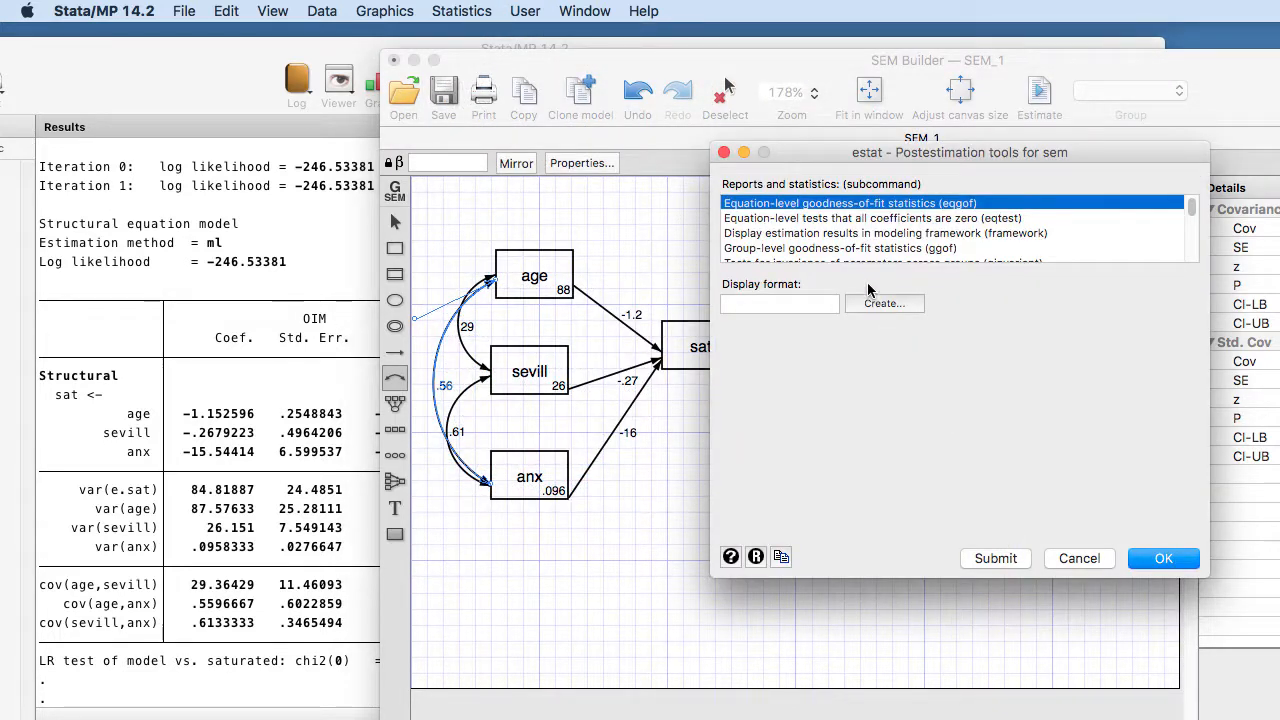
{"action": "left_click", "coordinate": [1020, 559]}
{"action": "left_click", "coordinate": [724, 152]}
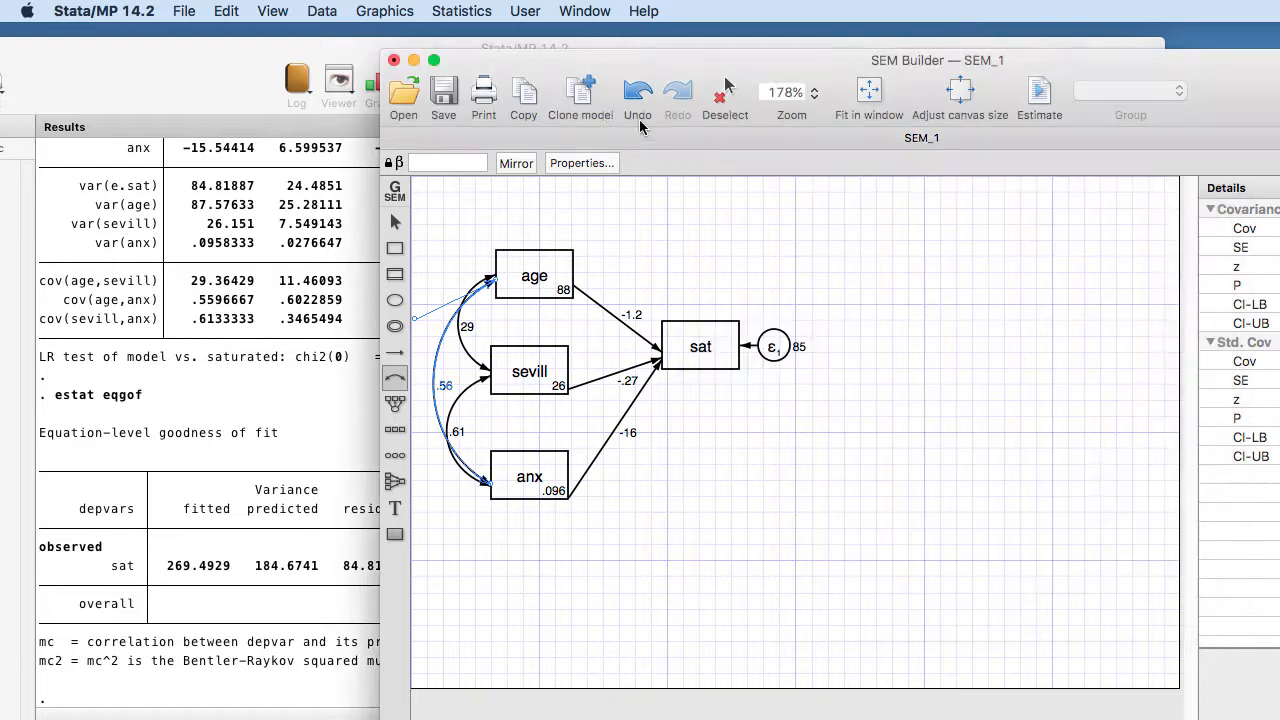
{"action": "left_click_drag", "start_coordinate": [590, 80], "coordinate": [903, 90]}
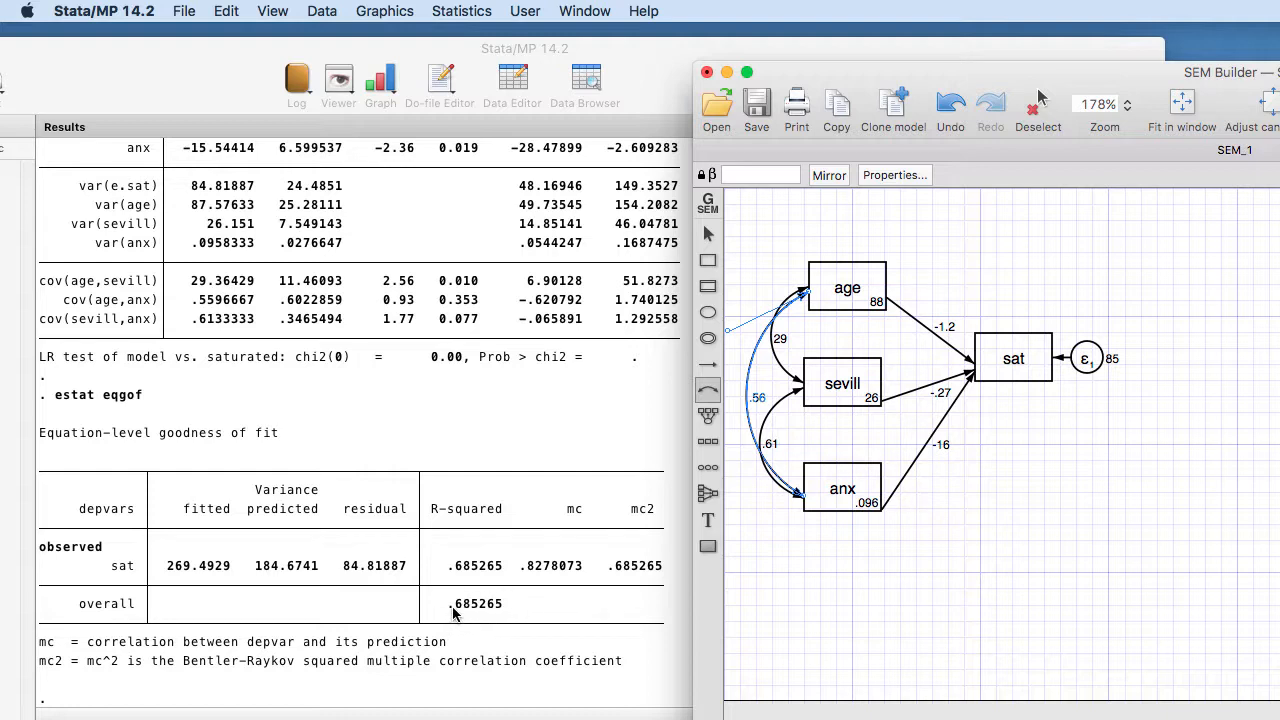
Step: Compare the R-squared of sat with the one in the PDF's highlighted equation, then bring the path diagram back into view
{"action": "left_click_drag", "start_coordinate": [197, 103], "coordinate": [180, 719]}
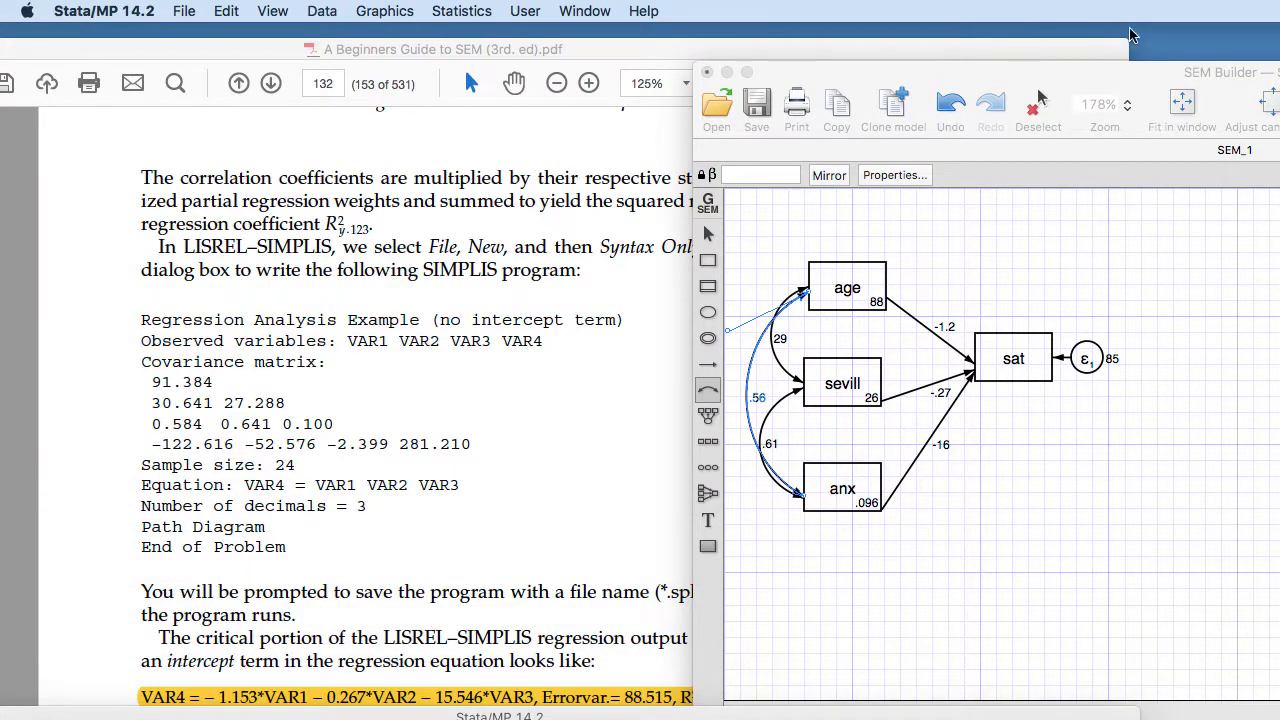
{"action": "left_click_drag", "start_coordinate": [972, 74], "coordinate": [1096, 74]}
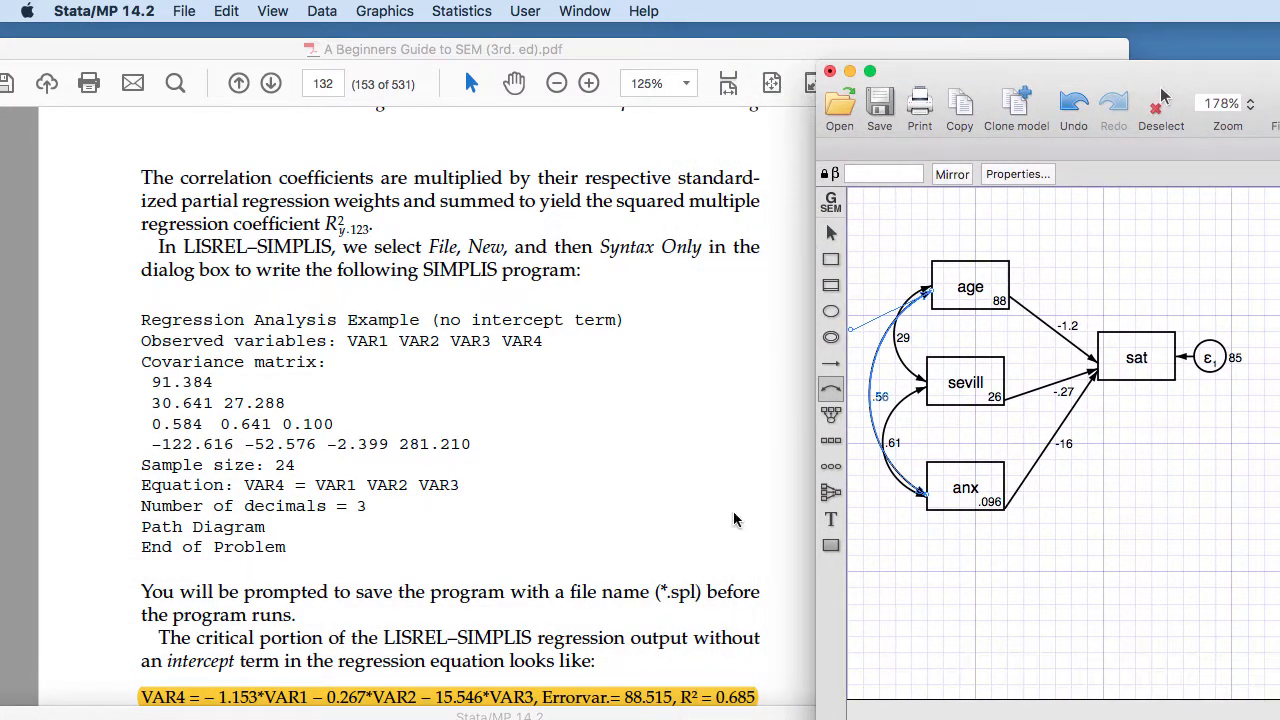
{"action": "left_click", "coordinate": [730, 712]}
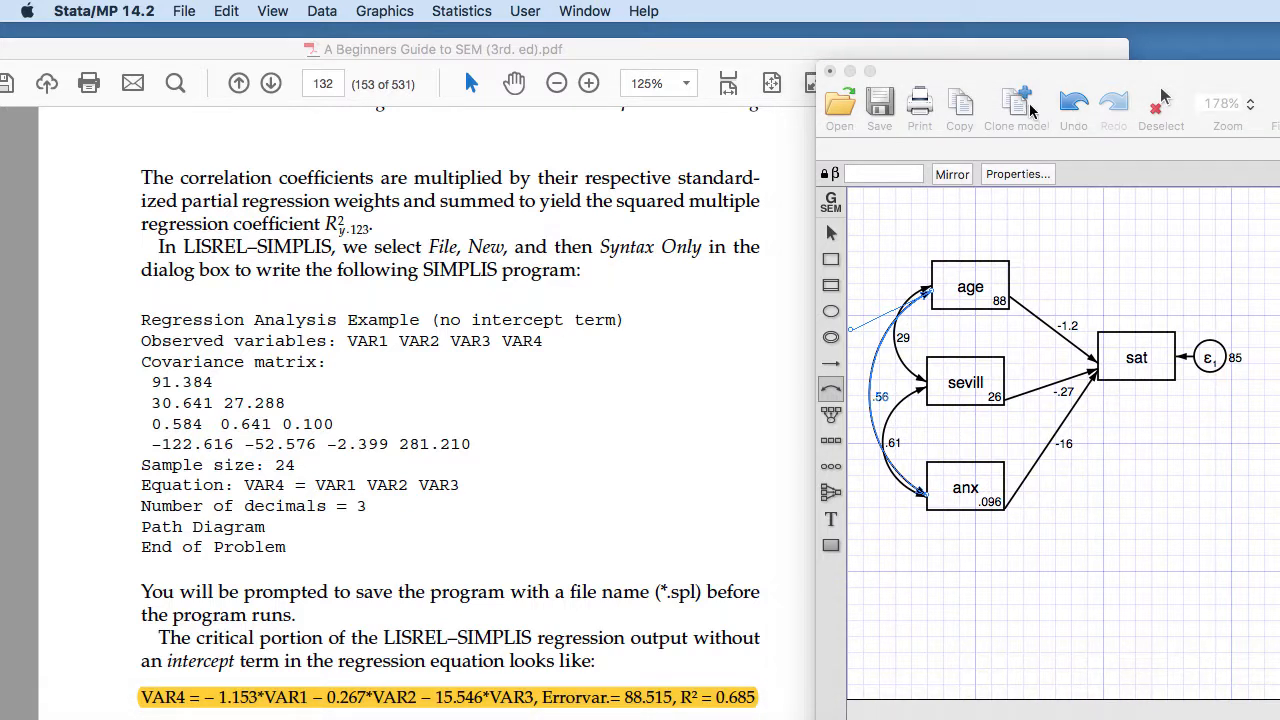
{"action": "left_click_drag", "start_coordinate": [1029, 82], "coordinate": [707, 61]}
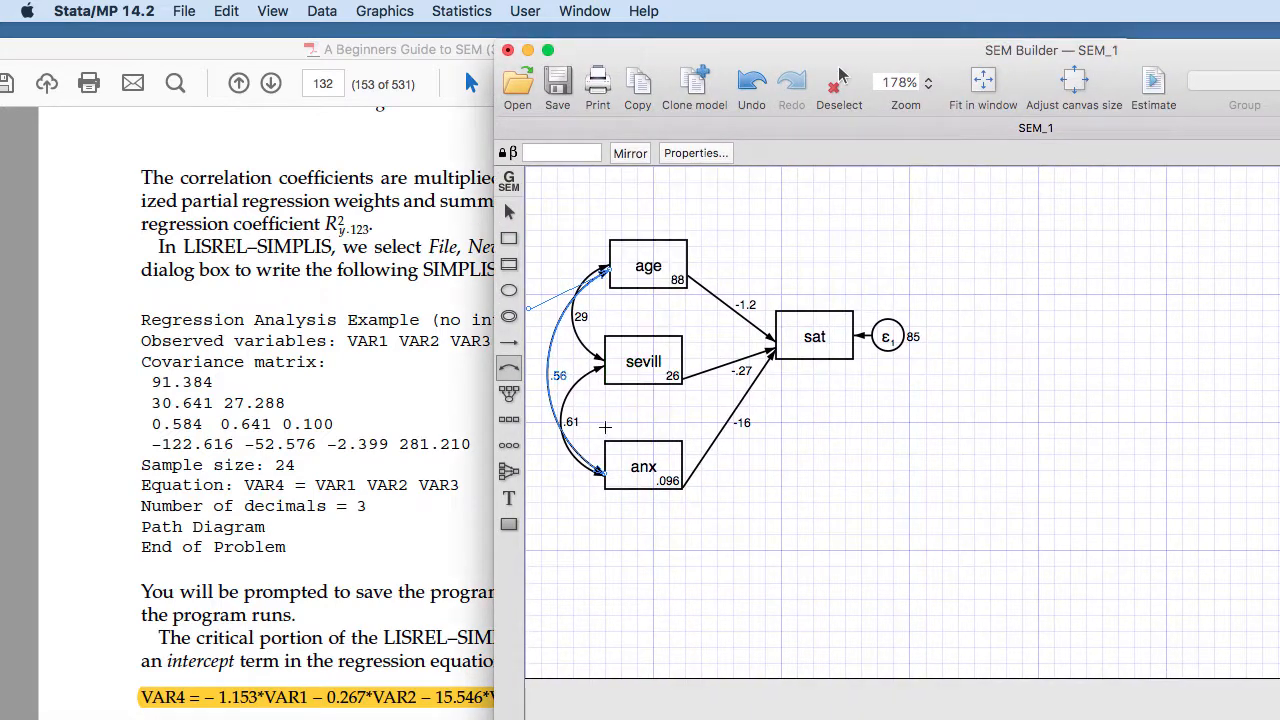